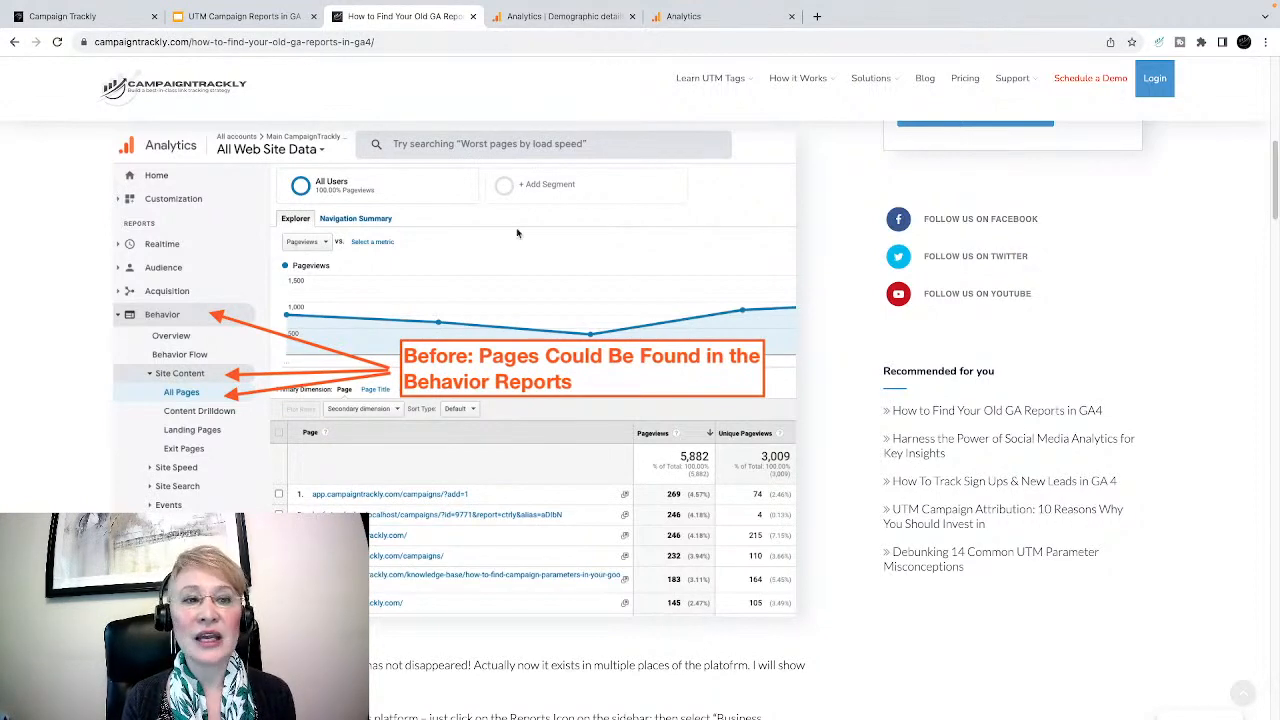
# Read the article's section on where the old Behavior pages report is located in GA4
pyautogui.scroll(-5, 497, 366)
pyautogui.scroll(-2, 497, 366)
pyautogui.scroll(1, 497, 364)
pyautogui.scroll(-1, 497, 364)
pyautogui.scroll(1, 497, 364)
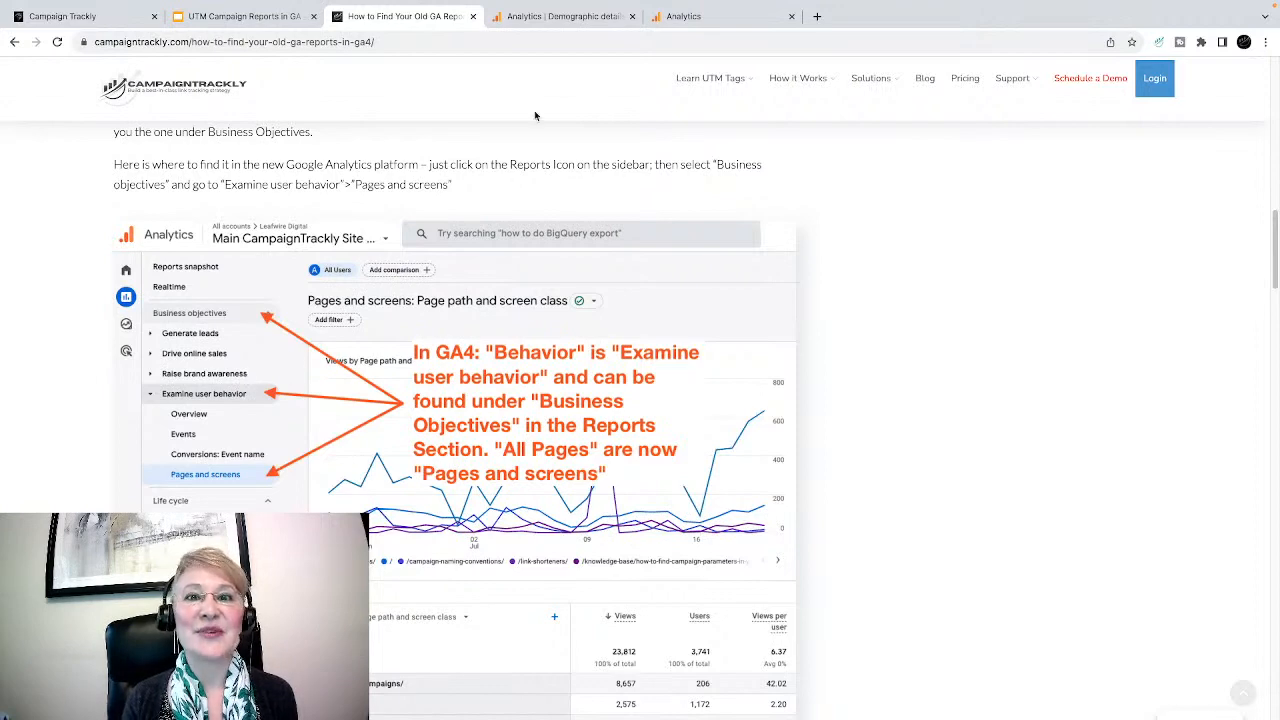
# Switch to the Google Analytics Demographic details report and review its country charts, table and business objectives report list
pyautogui.click(578, 17)
pyautogui.scroll(2, 321, 367)
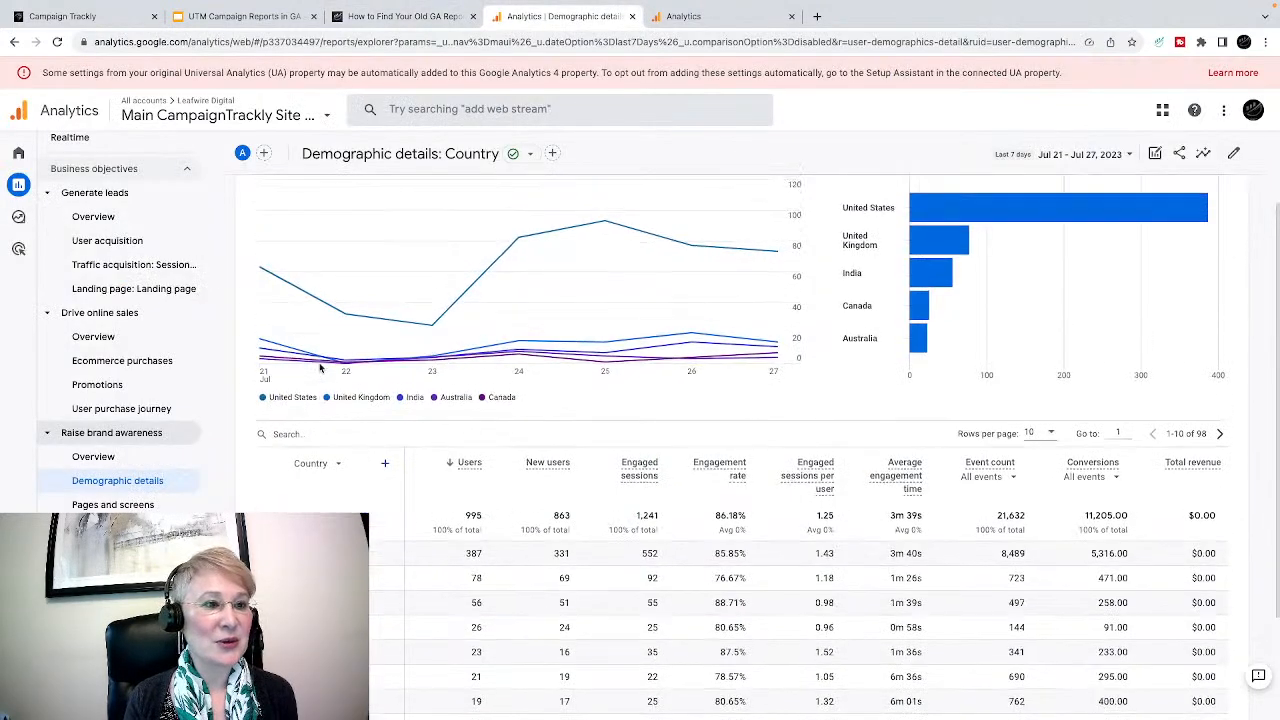
pyautogui.scroll(1, 162, 288)
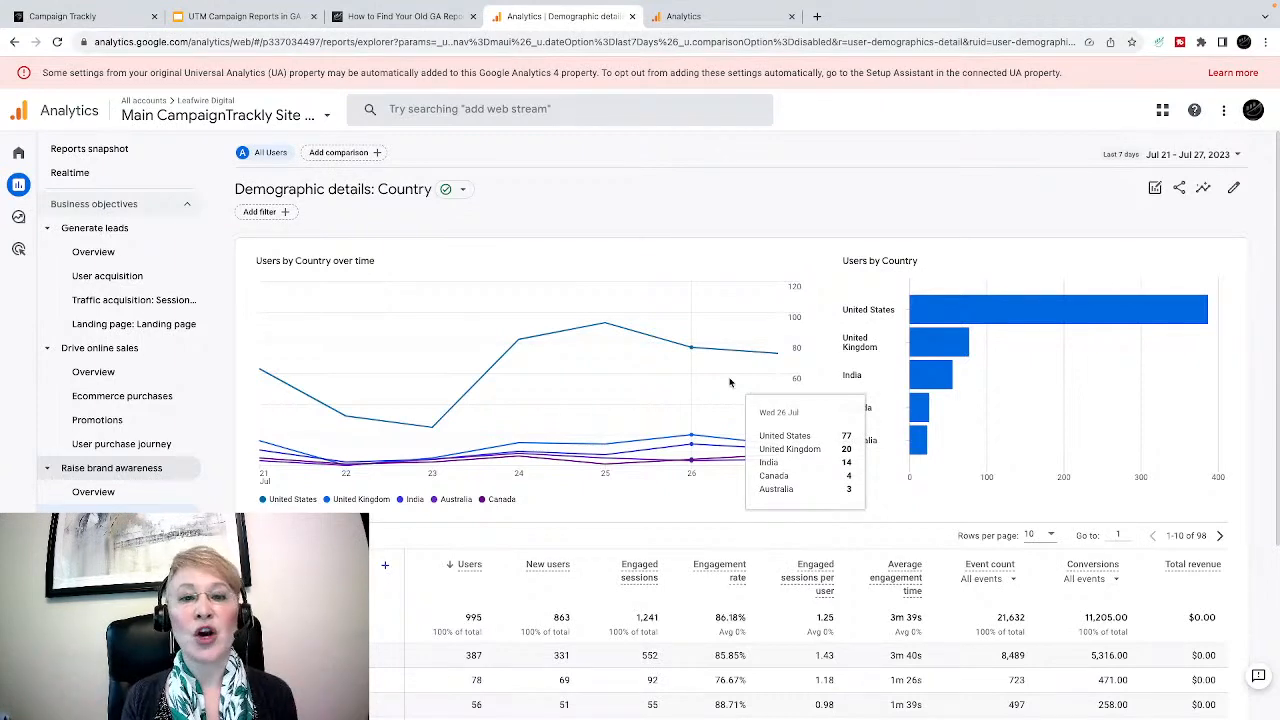
pyautogui.scroll(-1, 696, 383)
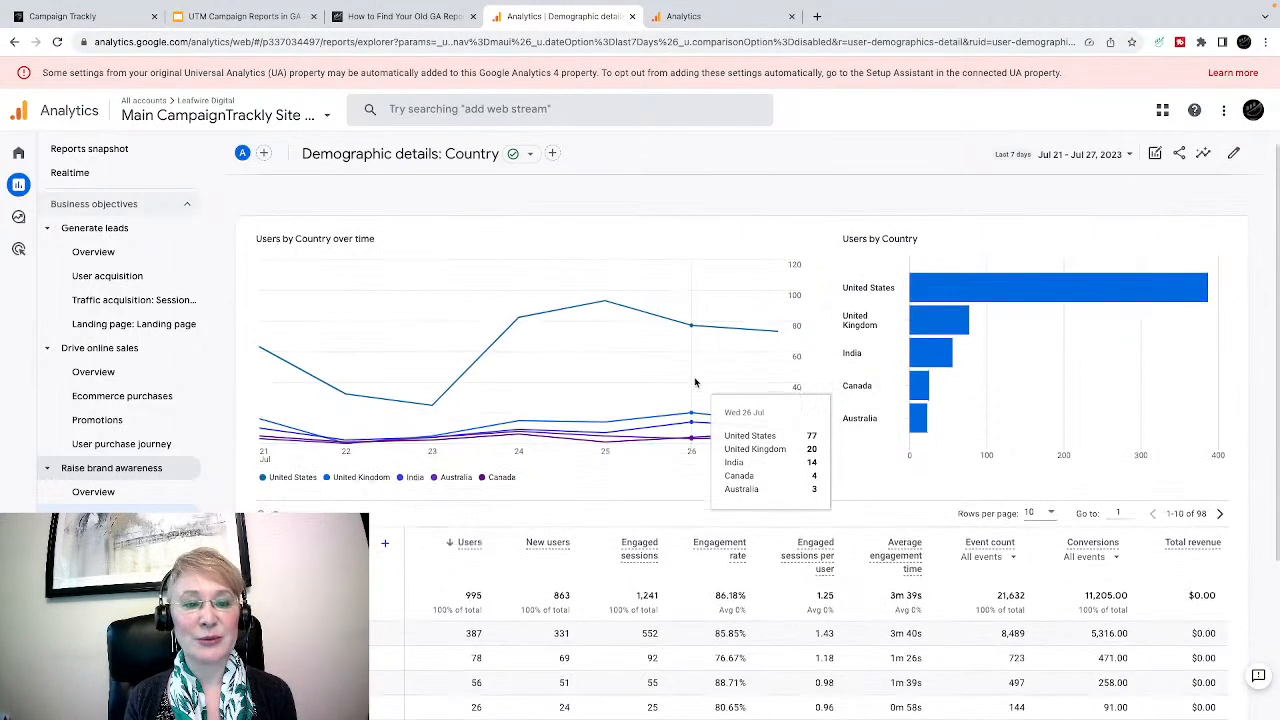
pyautogui.scroll(-2, 696, 383)
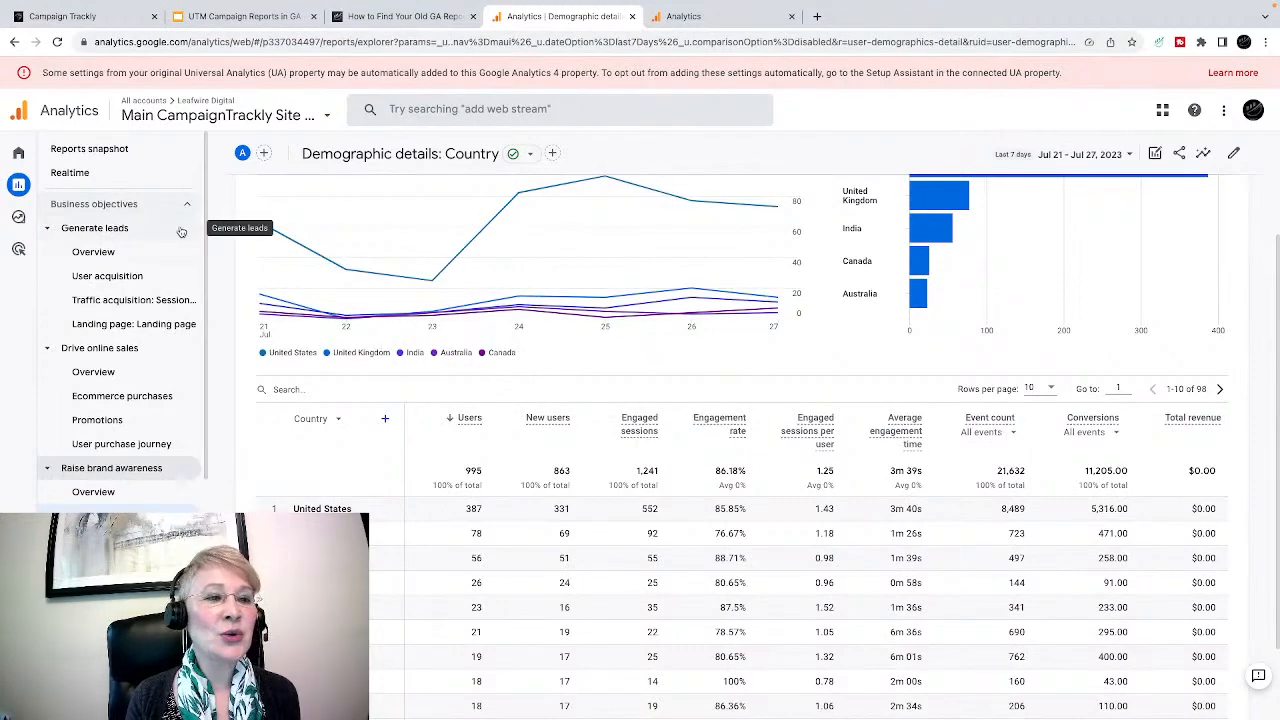
pyautogui.scroll(3, 375, 245)
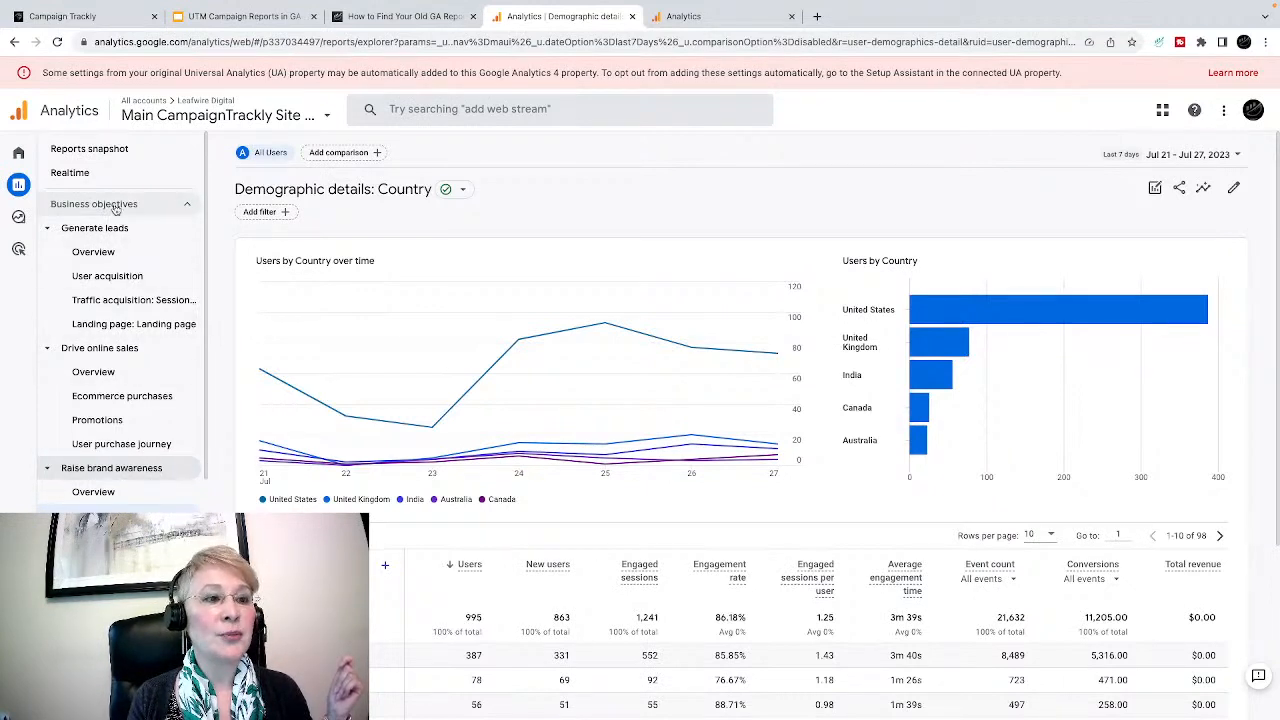
# Open the Pages and screens report under Raise brand awareness, and the one under Examine user behavior to view its table
pyautogui.scroll(-4, 151, 274)
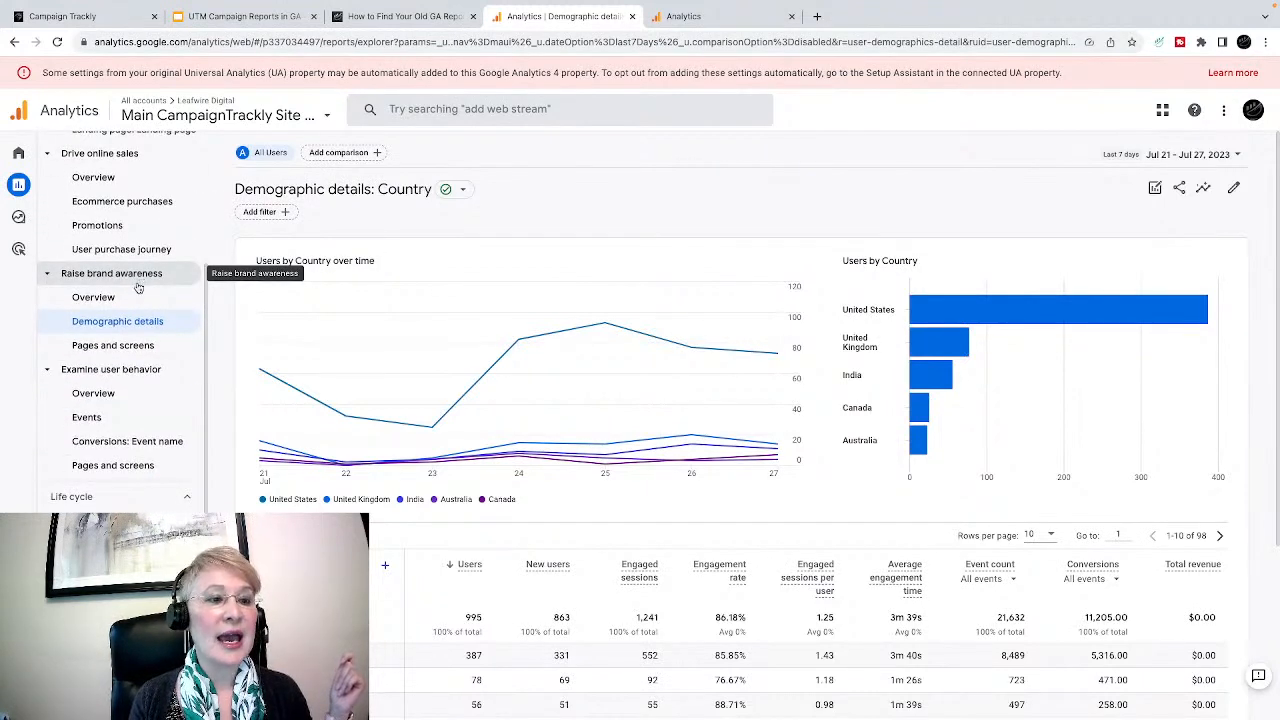
pyautogui.click(104, 346)
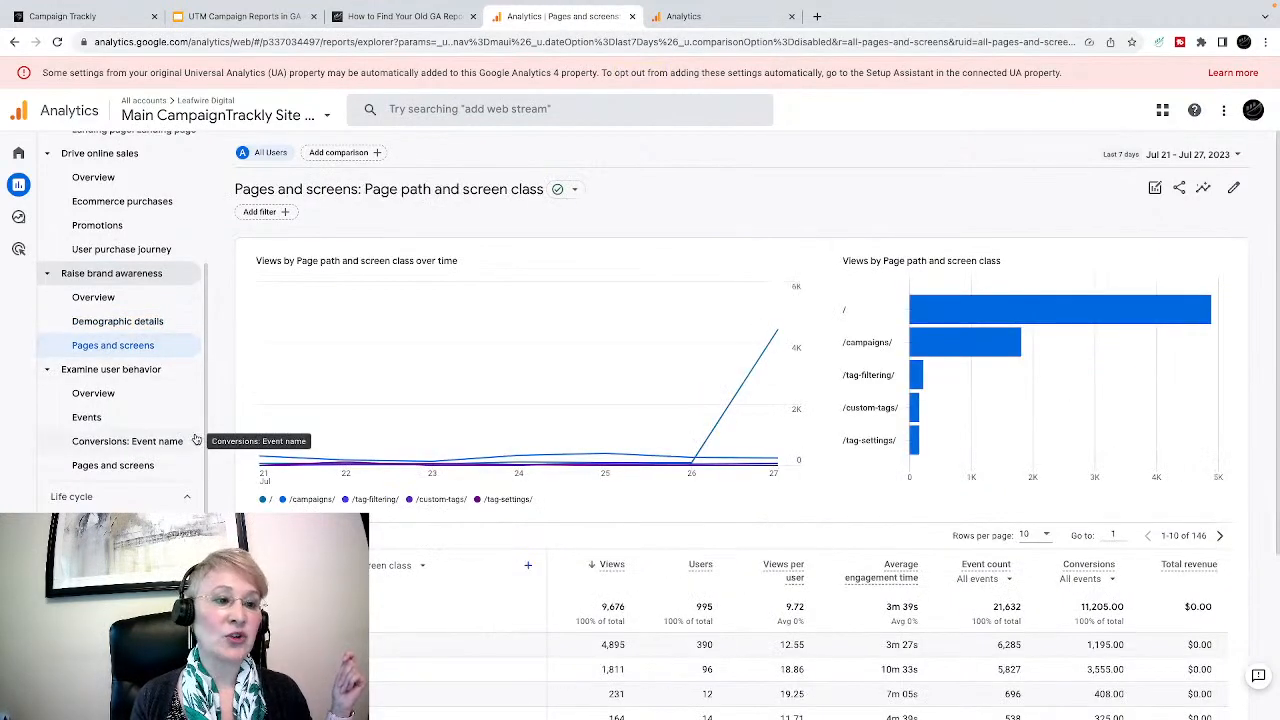
pyautogui.scroll(-1, 176, 437)
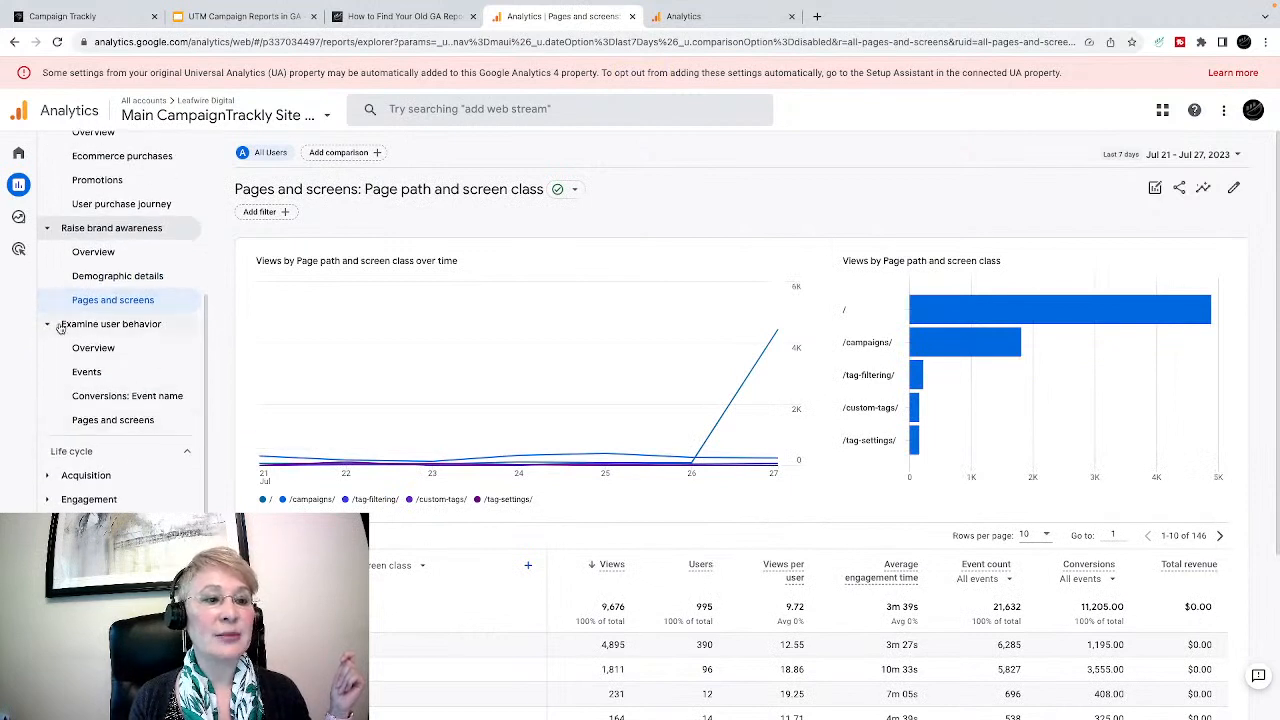
pyautogui.click(106, 422)
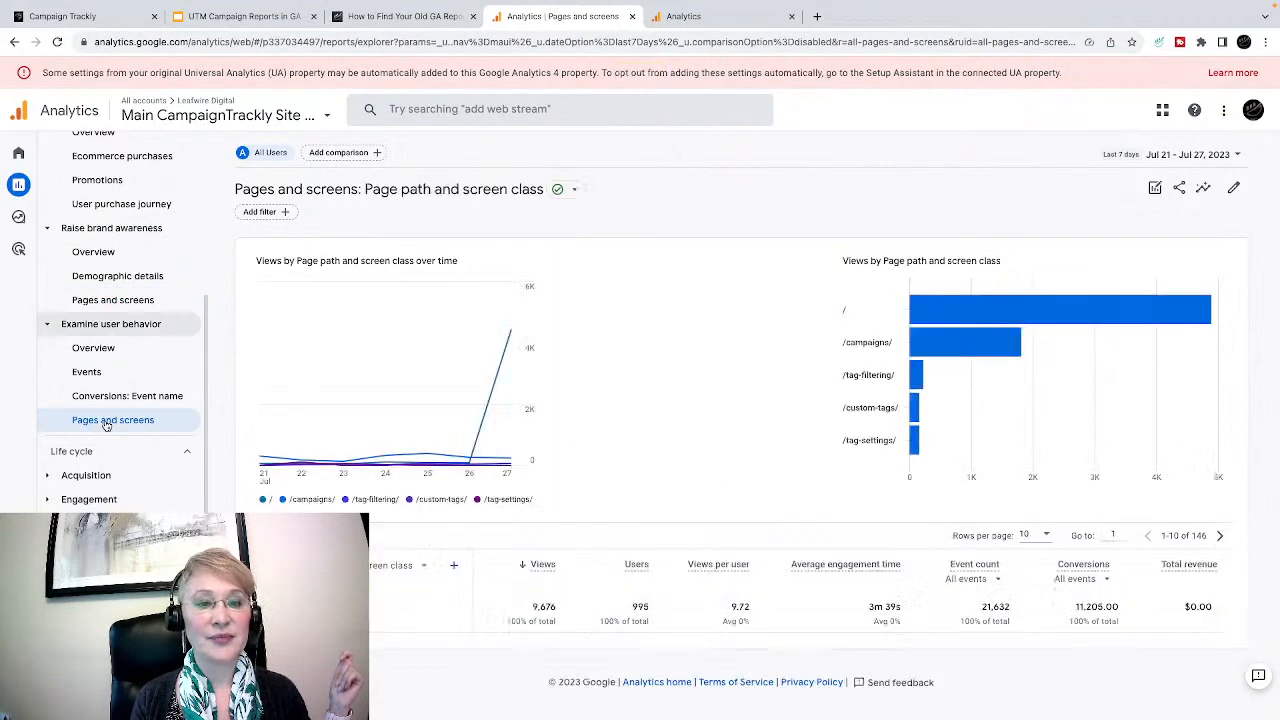
pyautogui.scroll(-2, 451, 514)
pyautogui.scroll(-1, 451, 517)
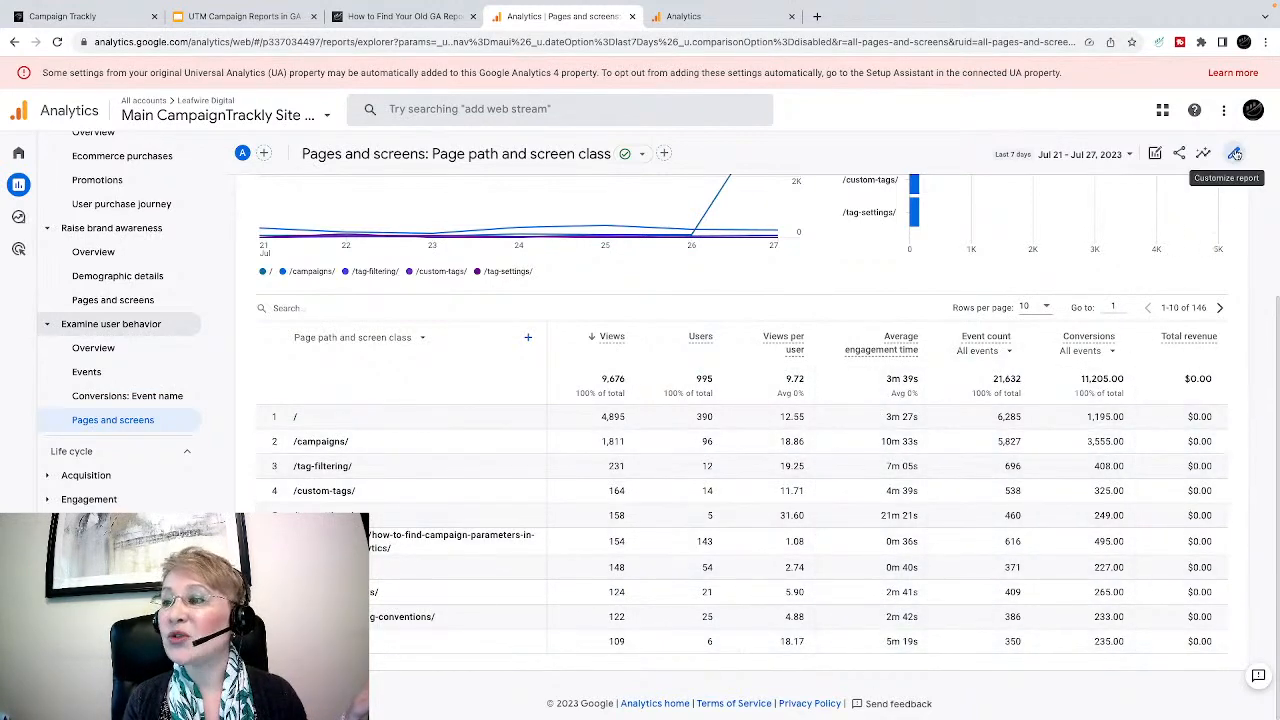
# Start customizing the Pages and screens report and open its metrics settings
pyautogui.click(1235, 153)
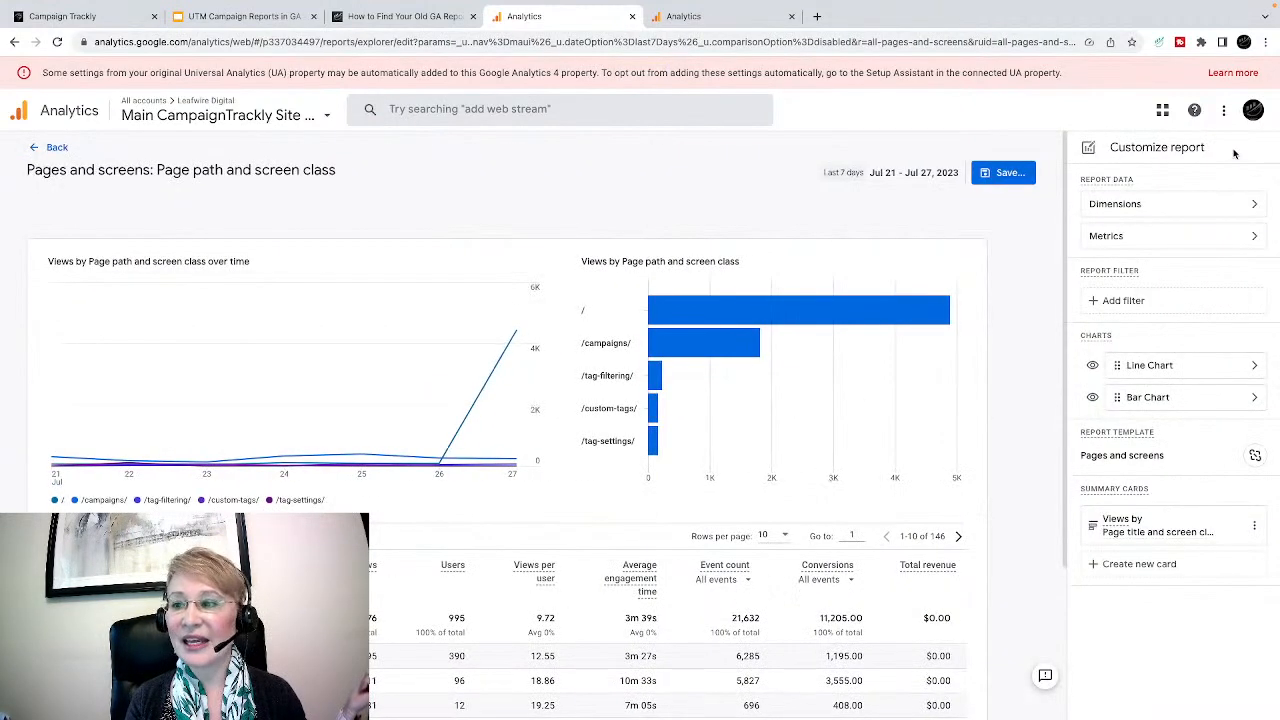
pyautogui.click(1218, 238)
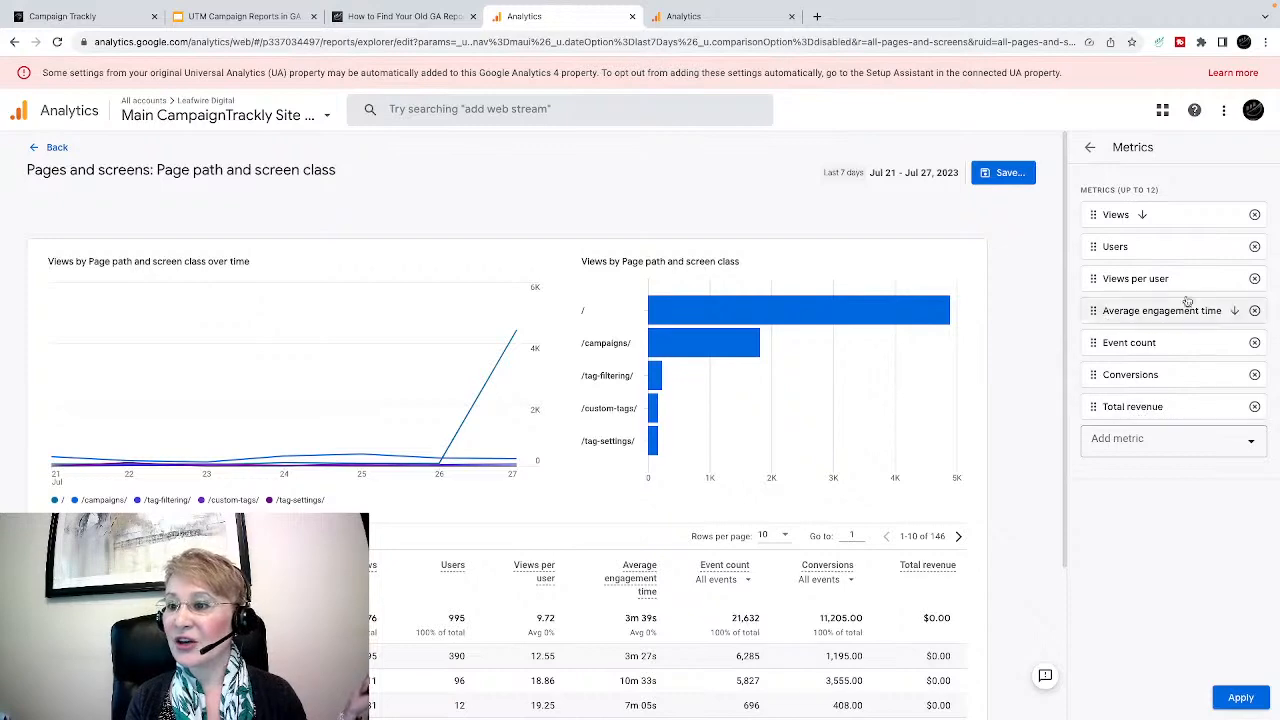
pyautogui.scroll(-2, 1035, 374)
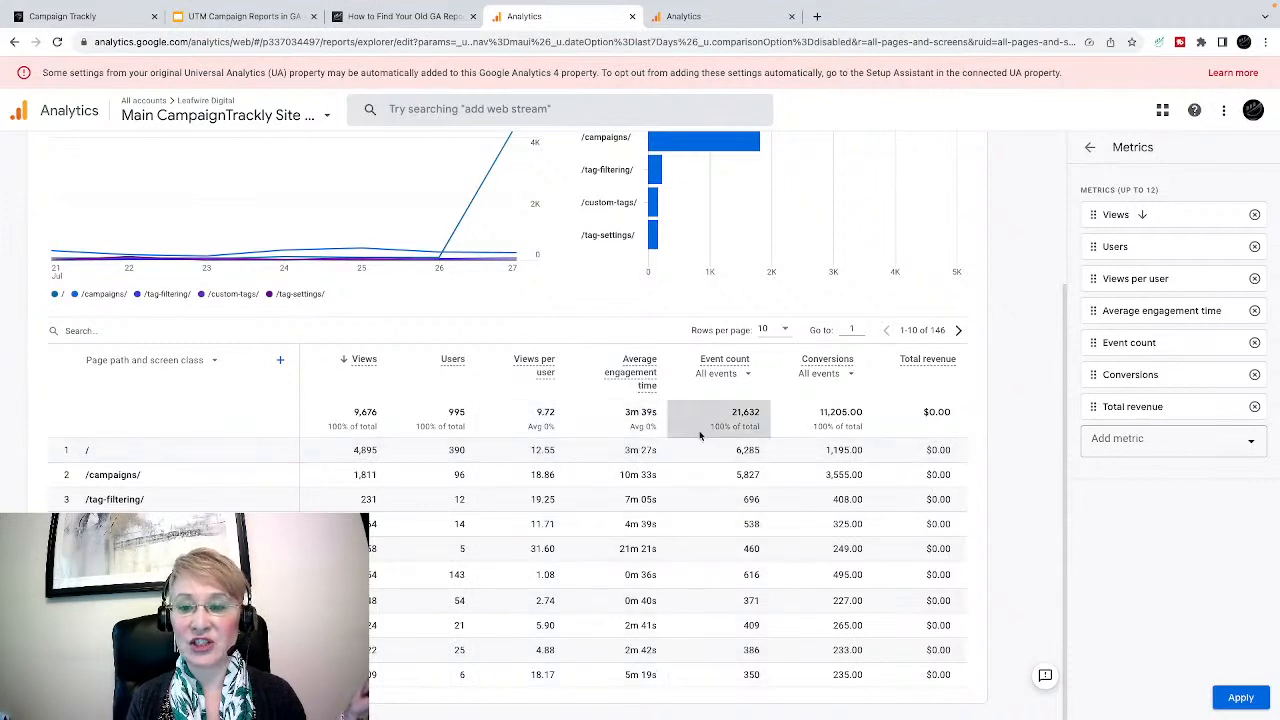
# Examine the metrics available to add, including the ecommerce, event, page, revenue, session and user categories
pyautogui.click(1249, 440)
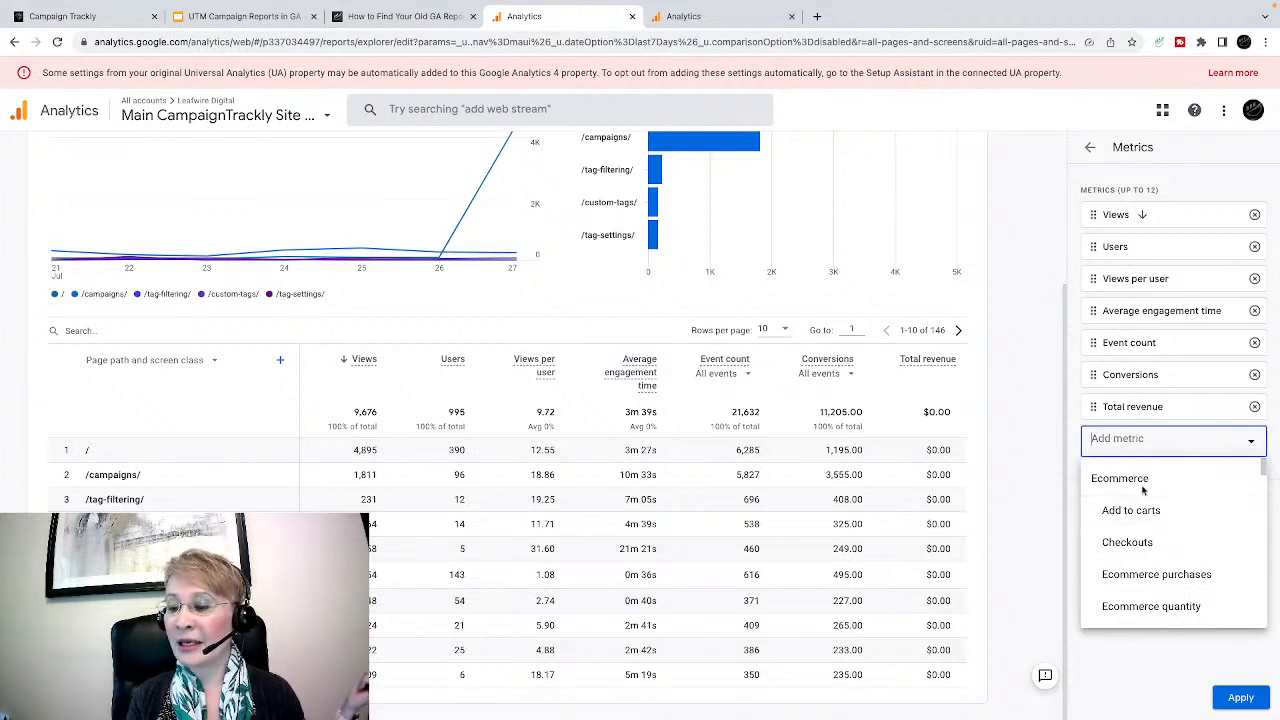
pyautogui.scroll(-1, 1143, 491)
pyautogui.scroll(-1, 1150, 505)
pyautogui.scroll(-6, 1155, 513)
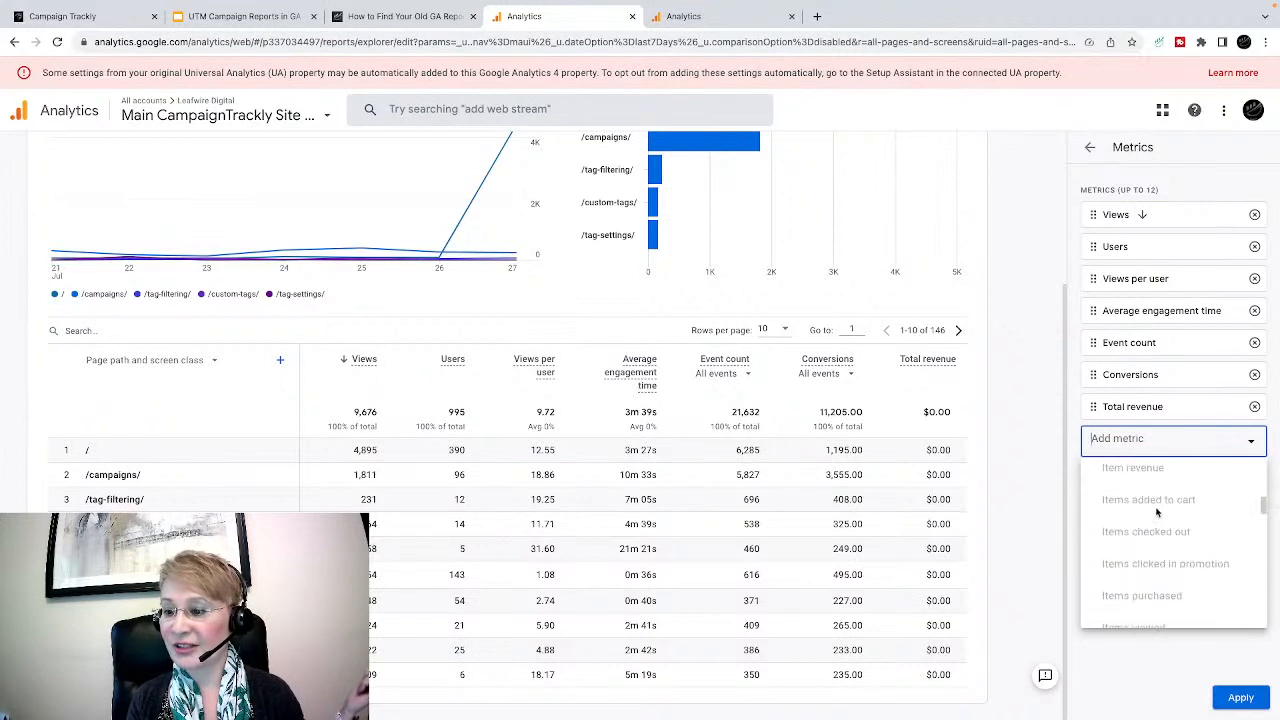
pyautogui.scroll(-2, 1158, 514)
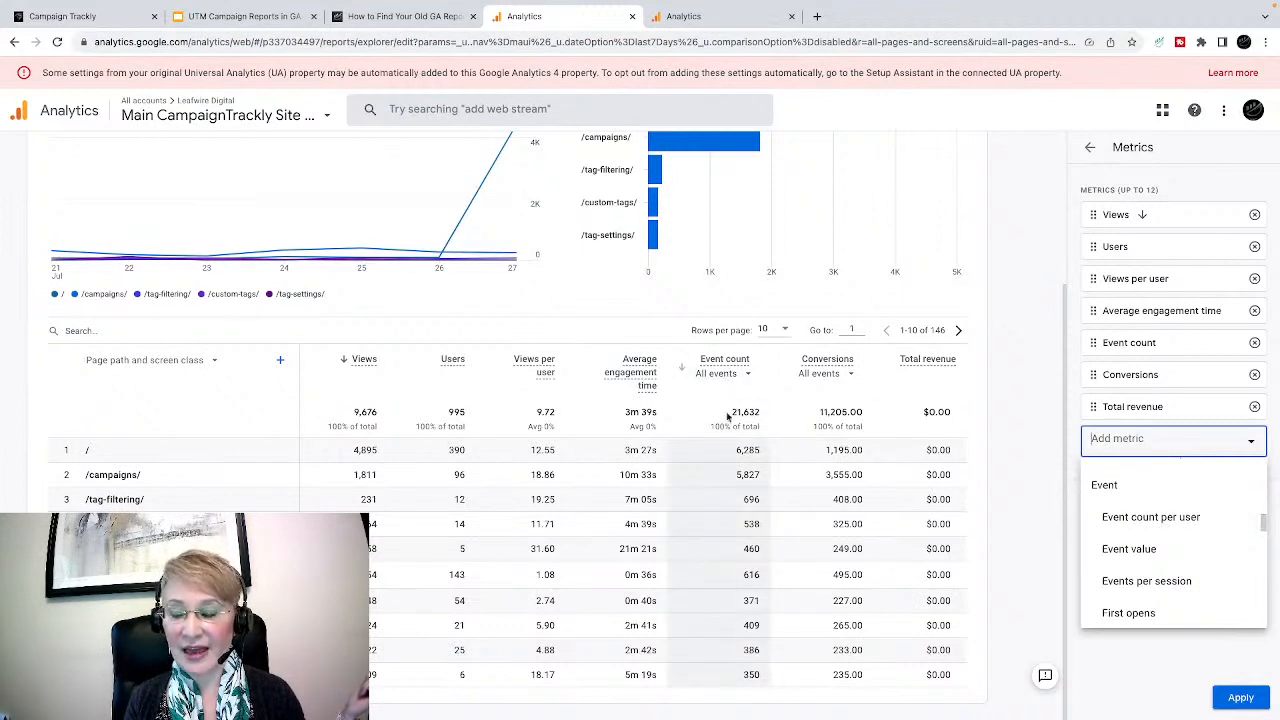
pyautogui.scroll(-1, 1125, 540)
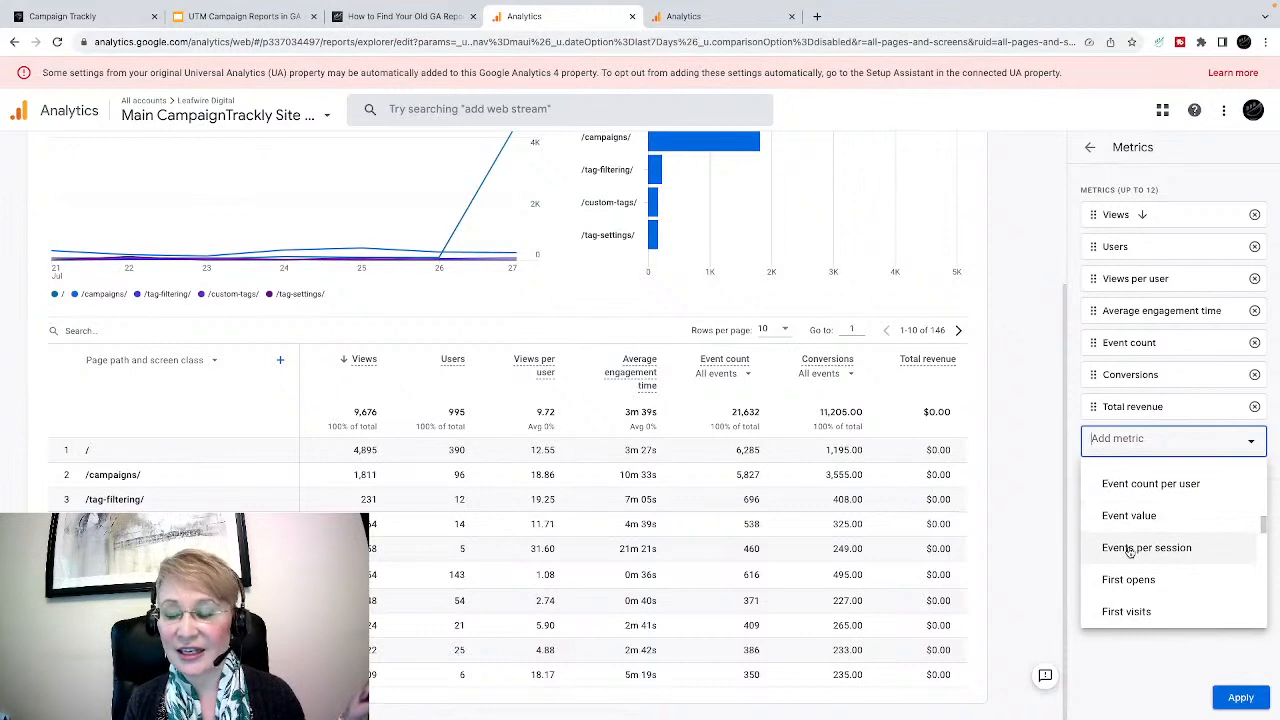
pyautogui.scroll(-3, 1140, 545)
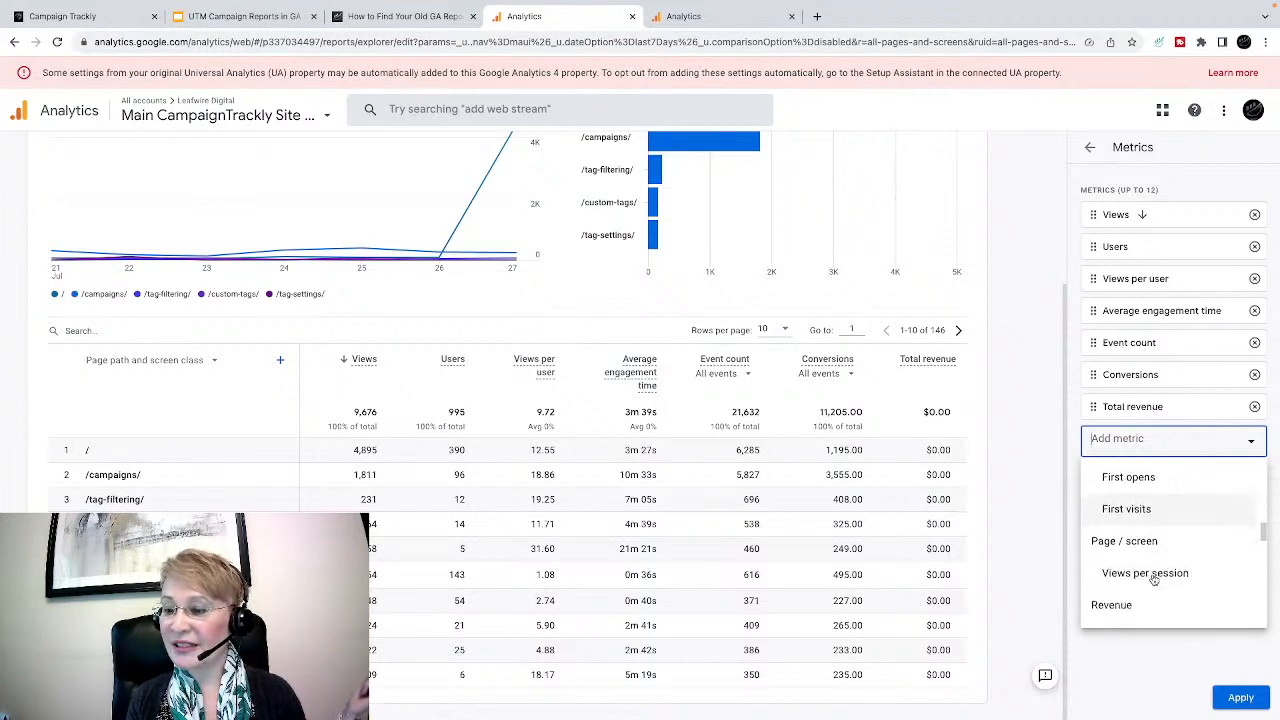
pyautogui.scroll(-2, 1150, 532)
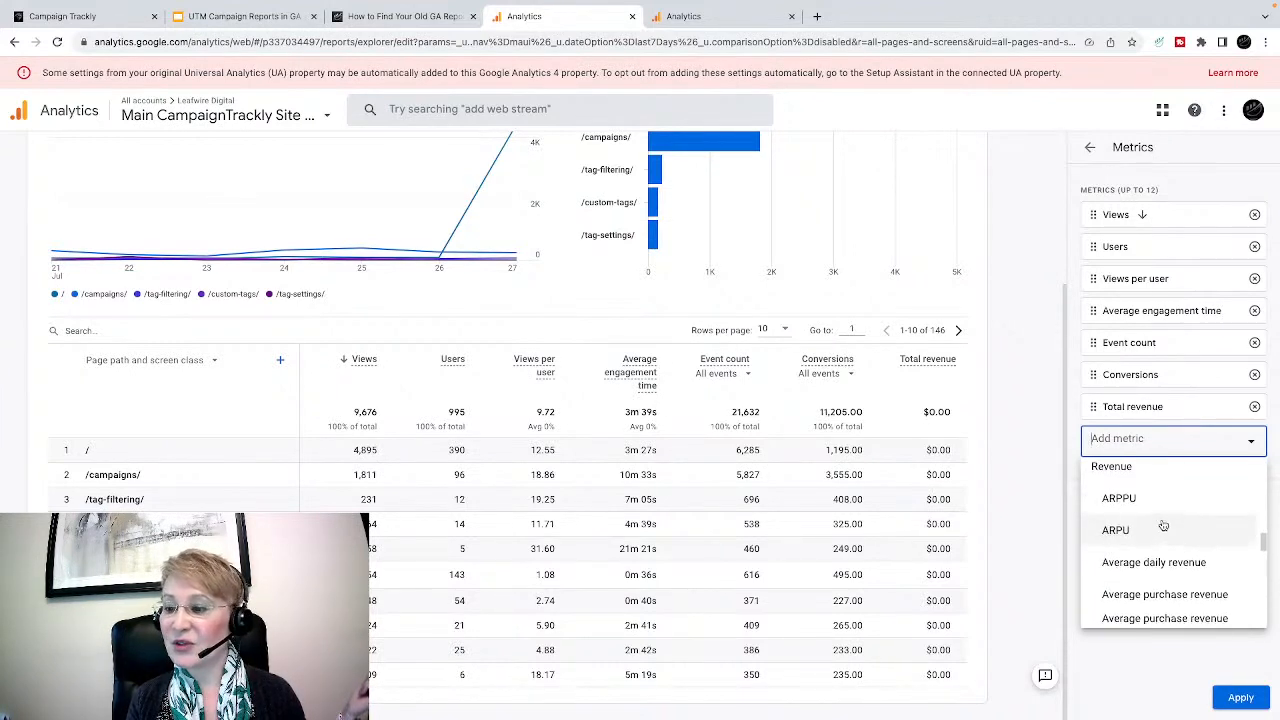
pyautogui.scroll(-5, 1160, 525)
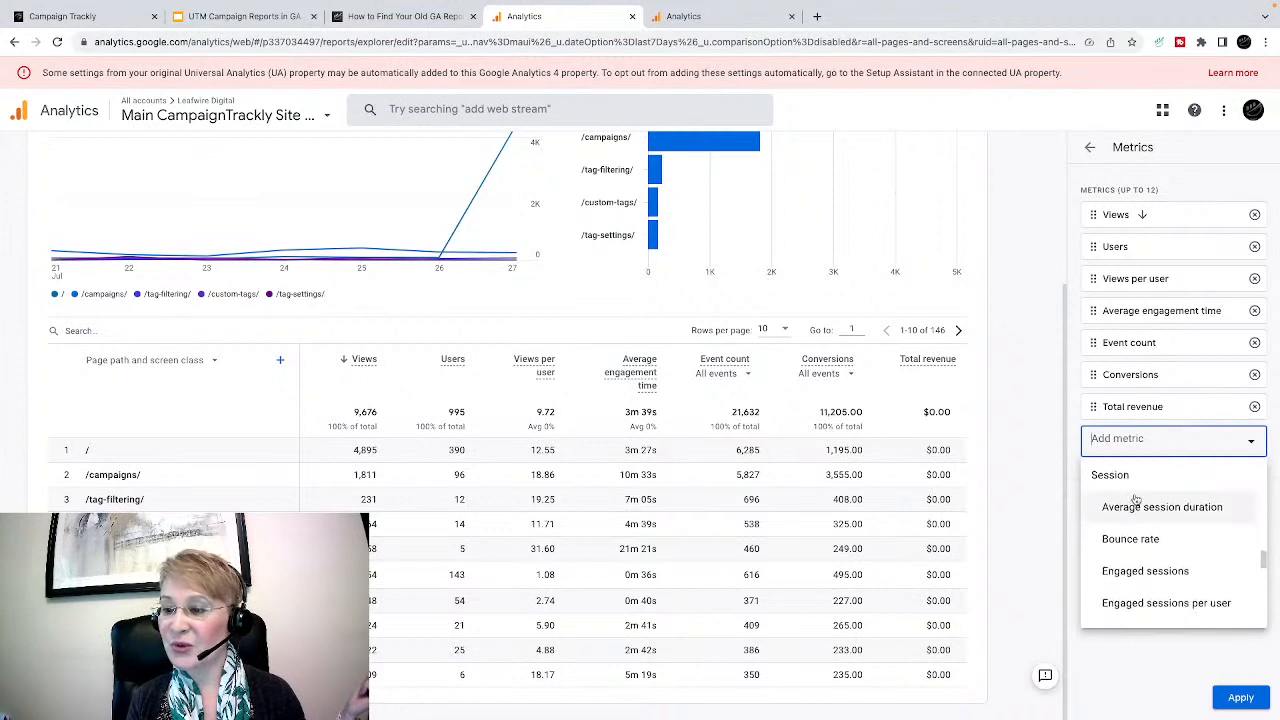
pyautogui.scroll(-3, 1150, 515)
pyautogui.scroll(2, 1159, 528)
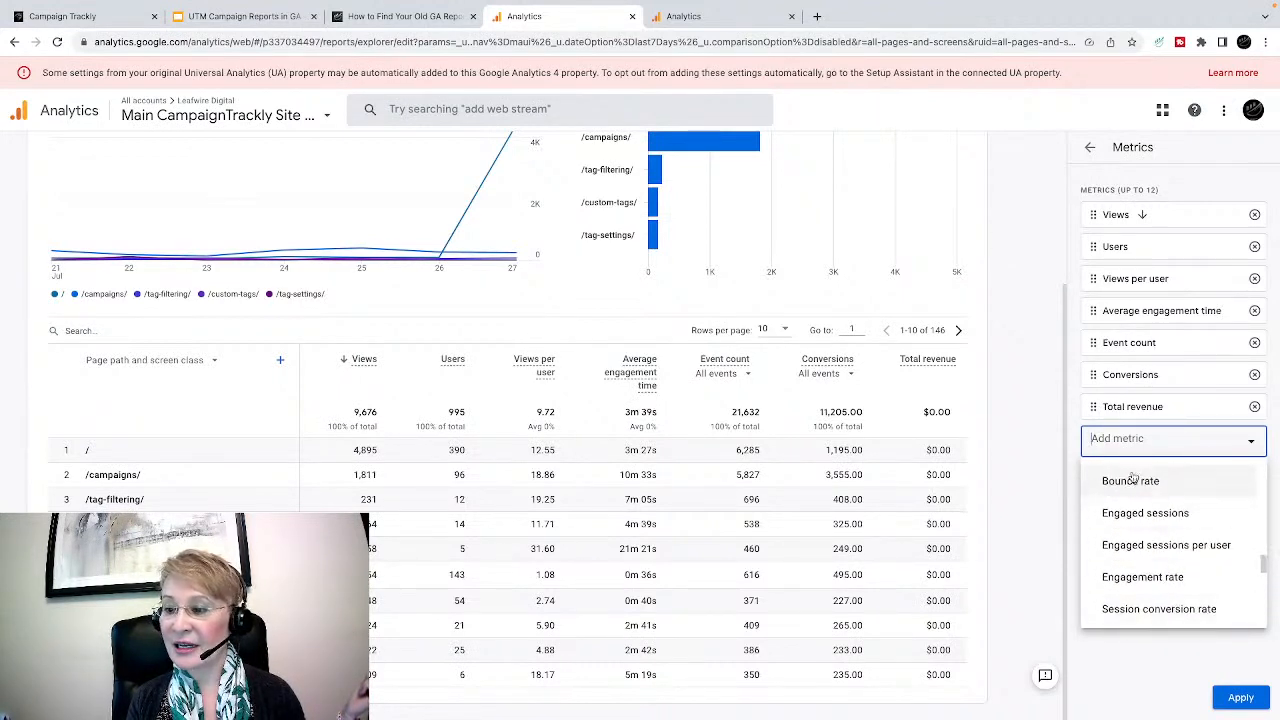
pyautogui.scroll(-2, 1177, 563)
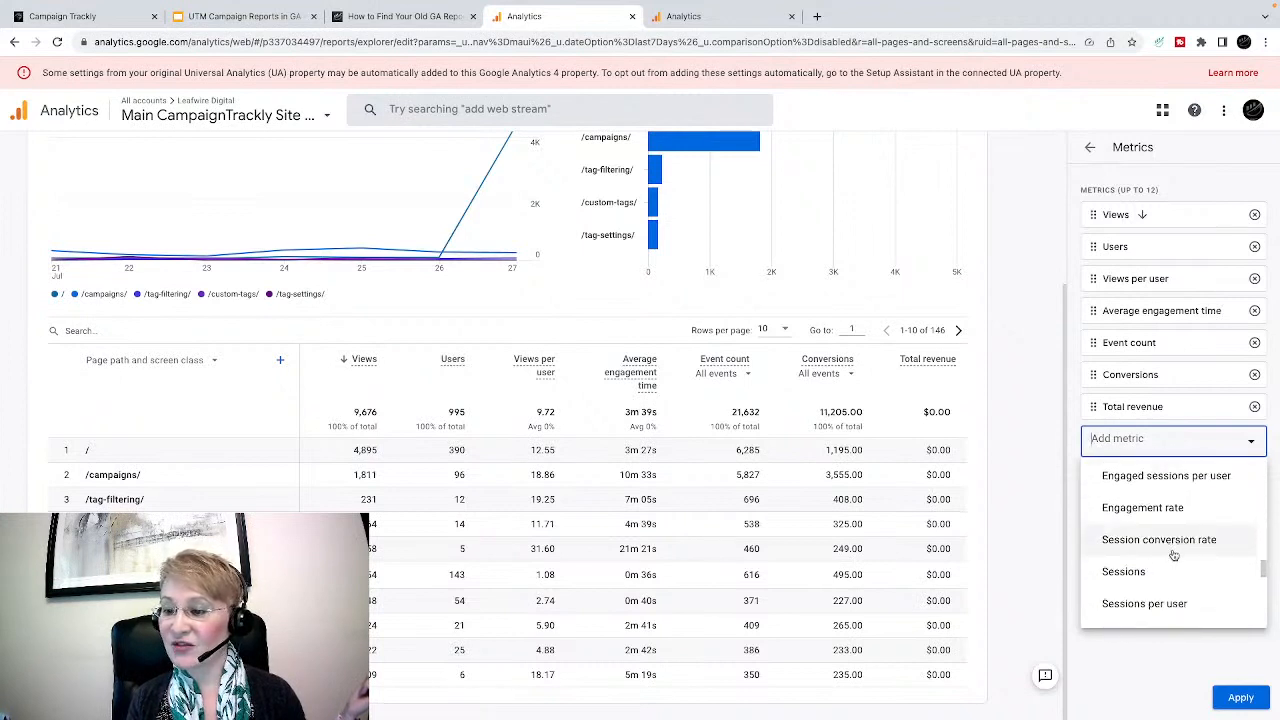
pyautogui.scroll(-7, 1180, 562)
pyautogui.scroll(-10, 1174, 557)
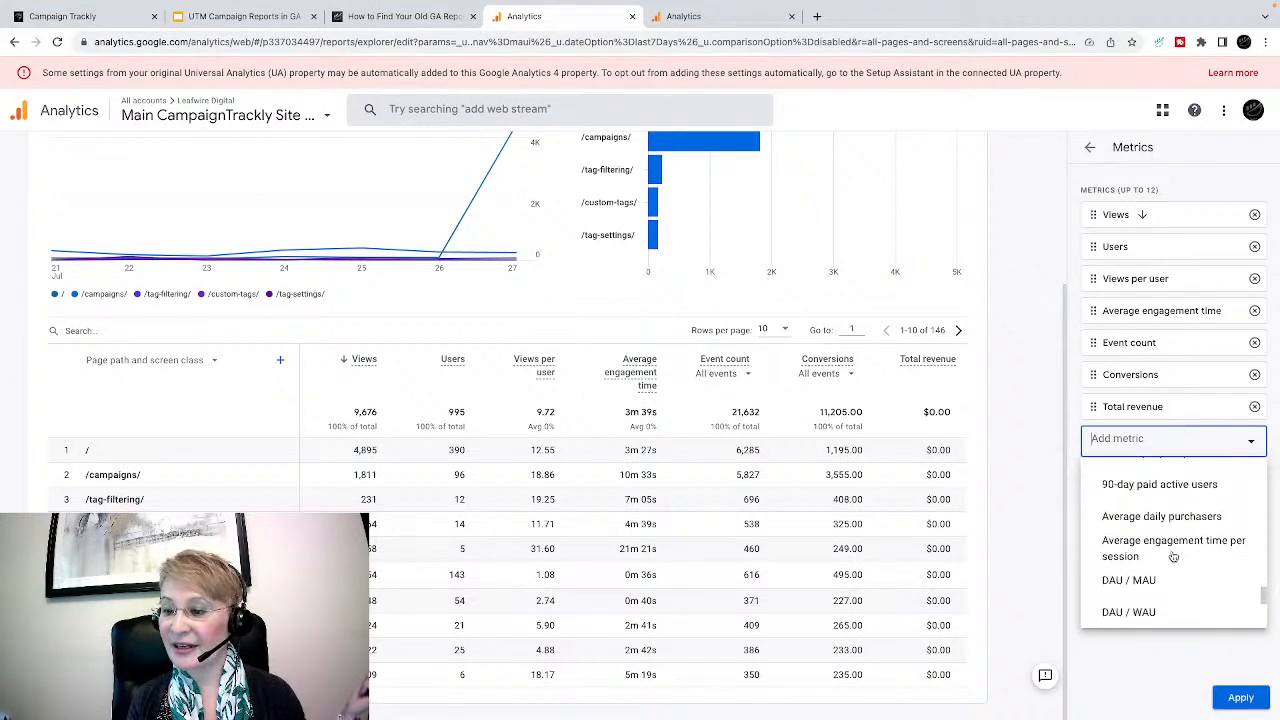
pyautogui.scroll(20, 1174, 557)
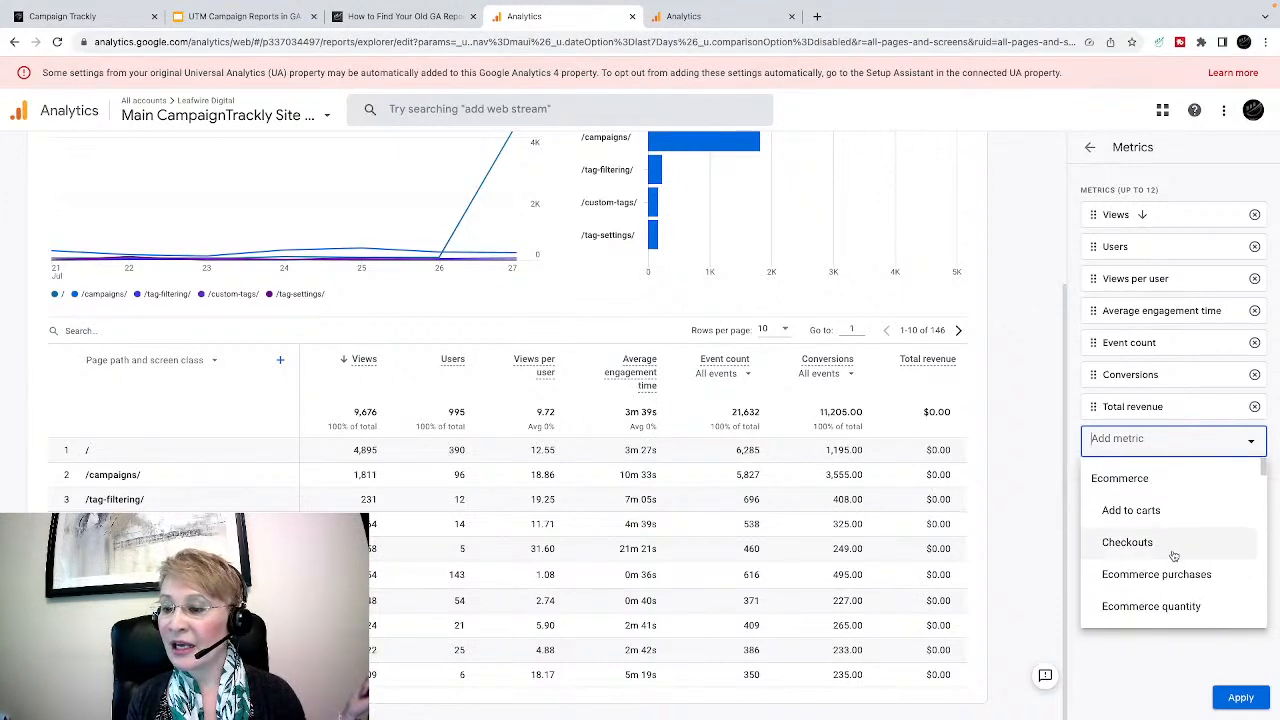
# Add the Events per session metric to the report and apply the metric changes
pyautogui.scroll(-6, 1174, 555)
pyautogui.scroll(-6, 1174, 557)
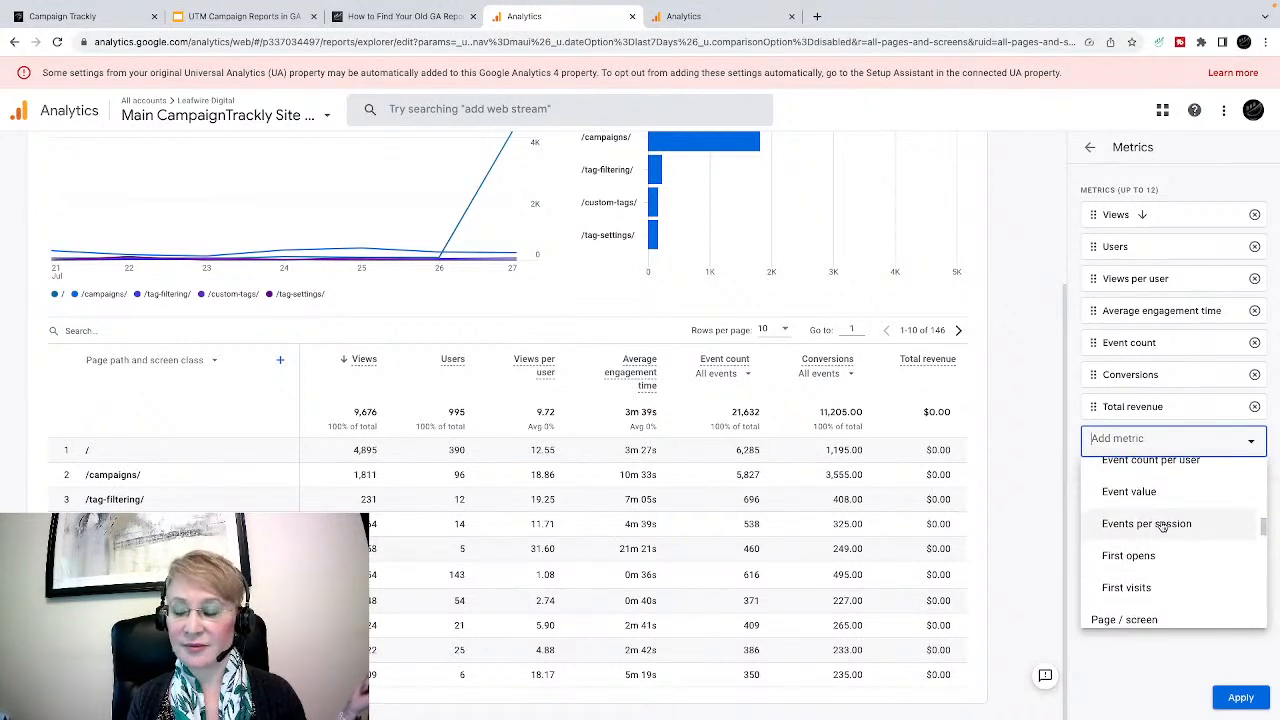
pyautogui.click(1162, 526)
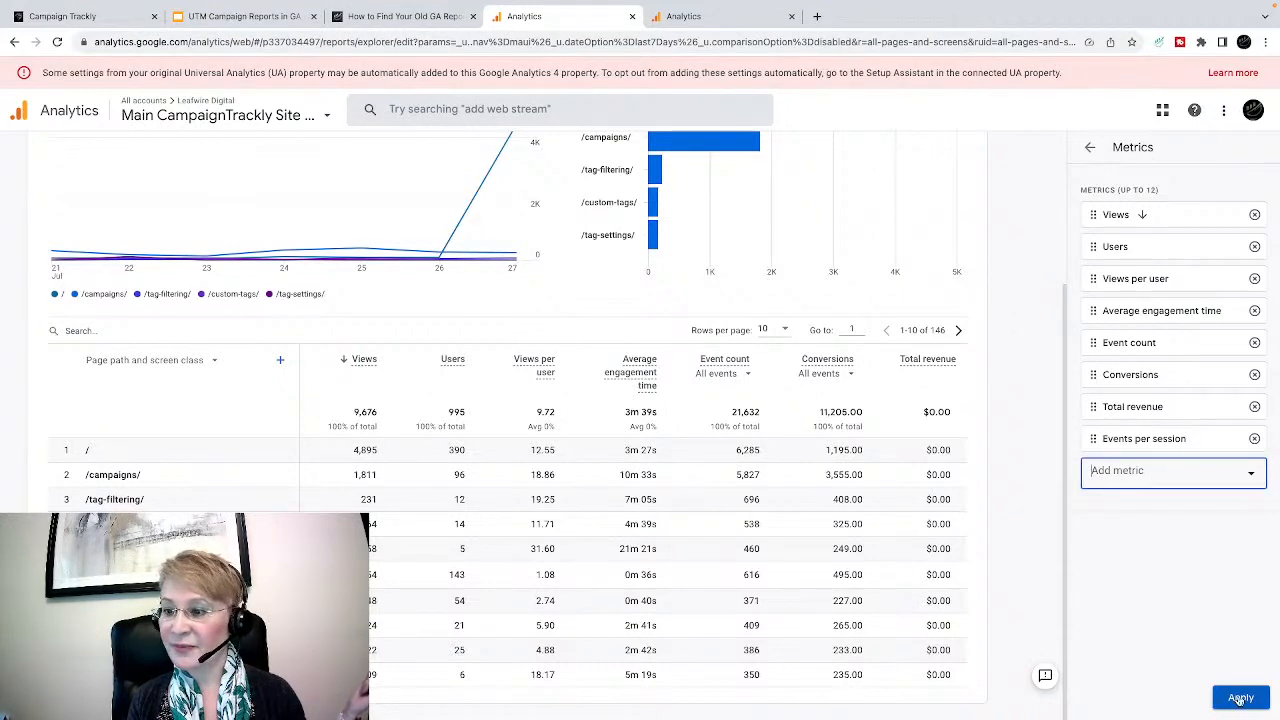
pyautogui.click(1240, 698)
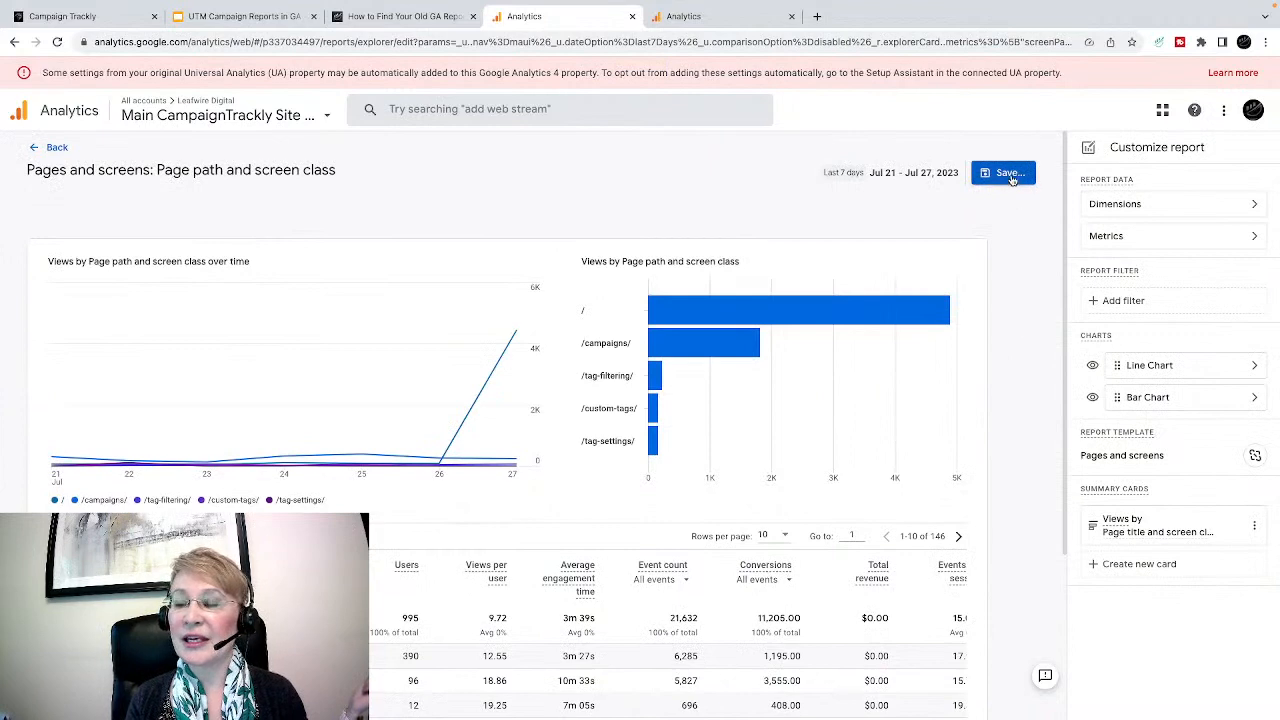
# Save the changes to the current report and stay in its customization view without discarding anything
pyautogui.click(1012, 178)
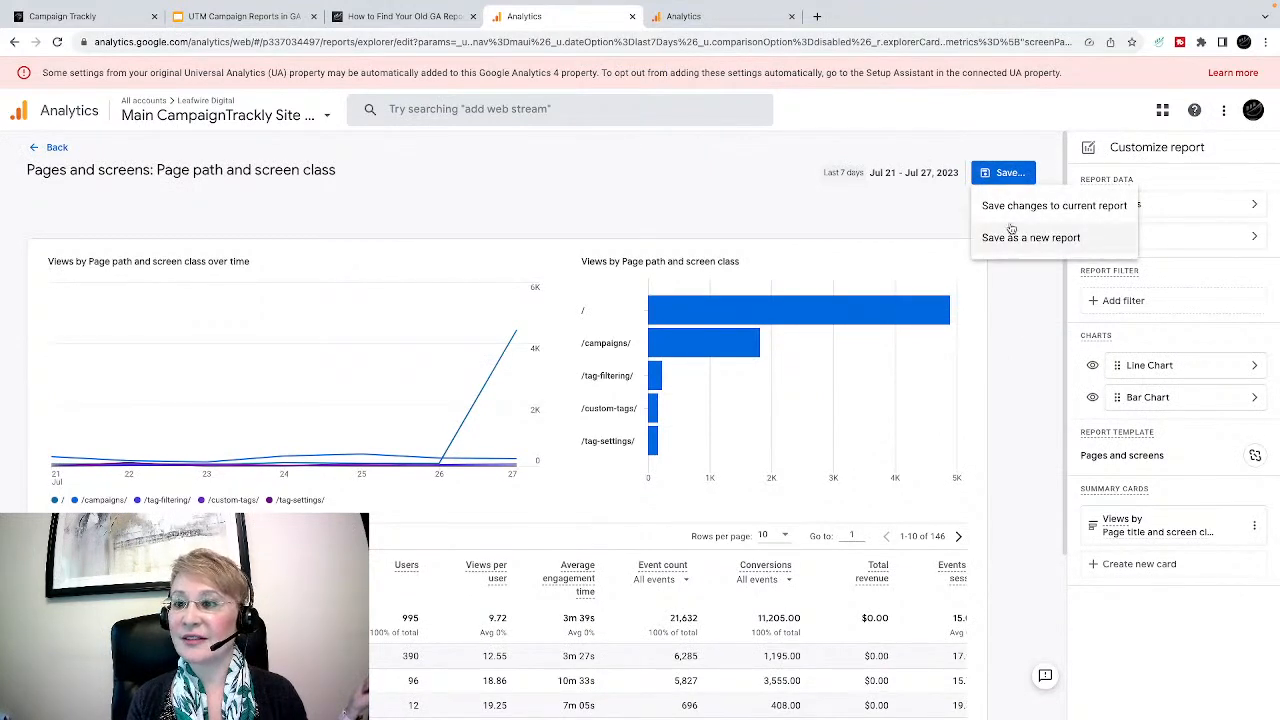
pyautogui.click(996, 206)
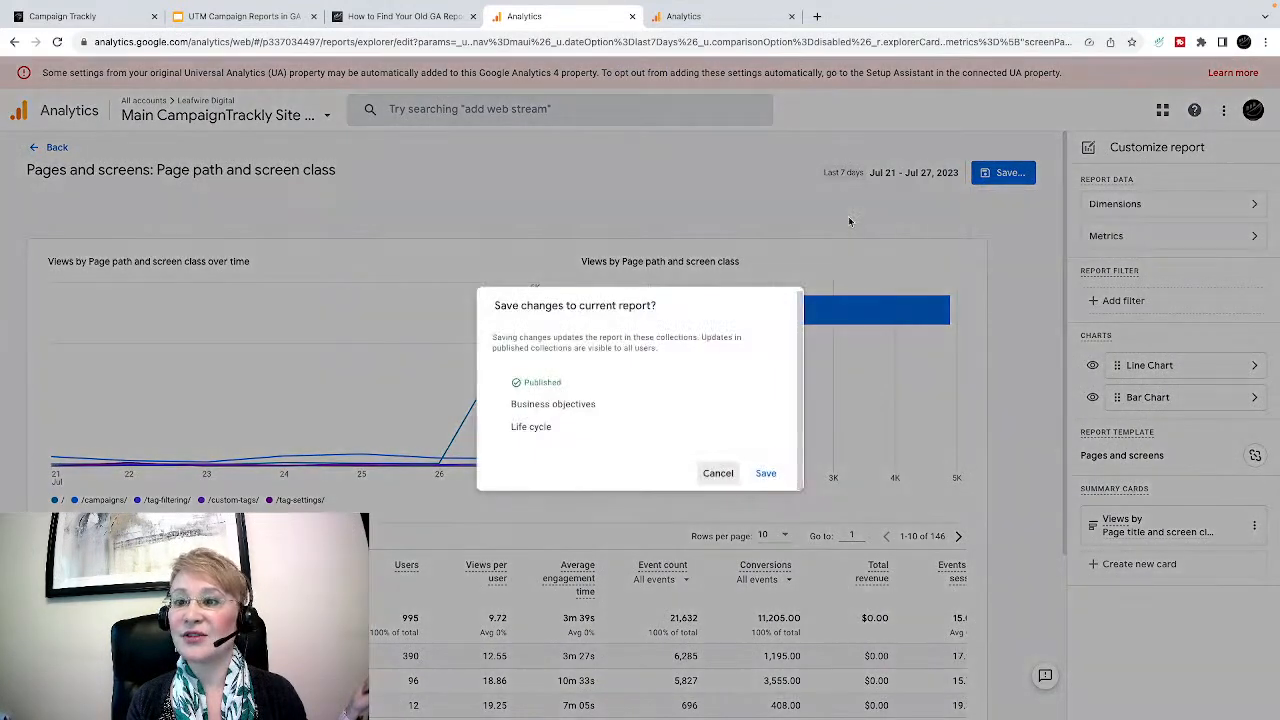
pyautogui.click(767, 475)
pyautogui.click(46, 148)
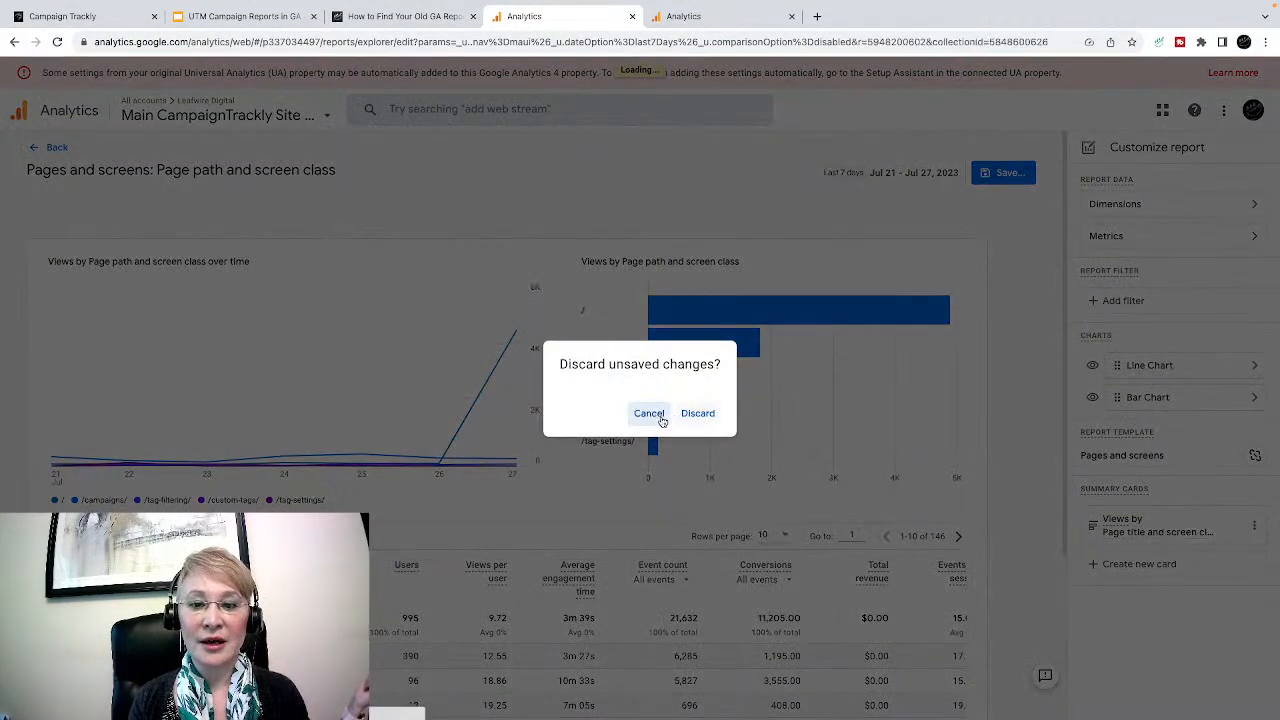
pyautogui.click(663, 417)
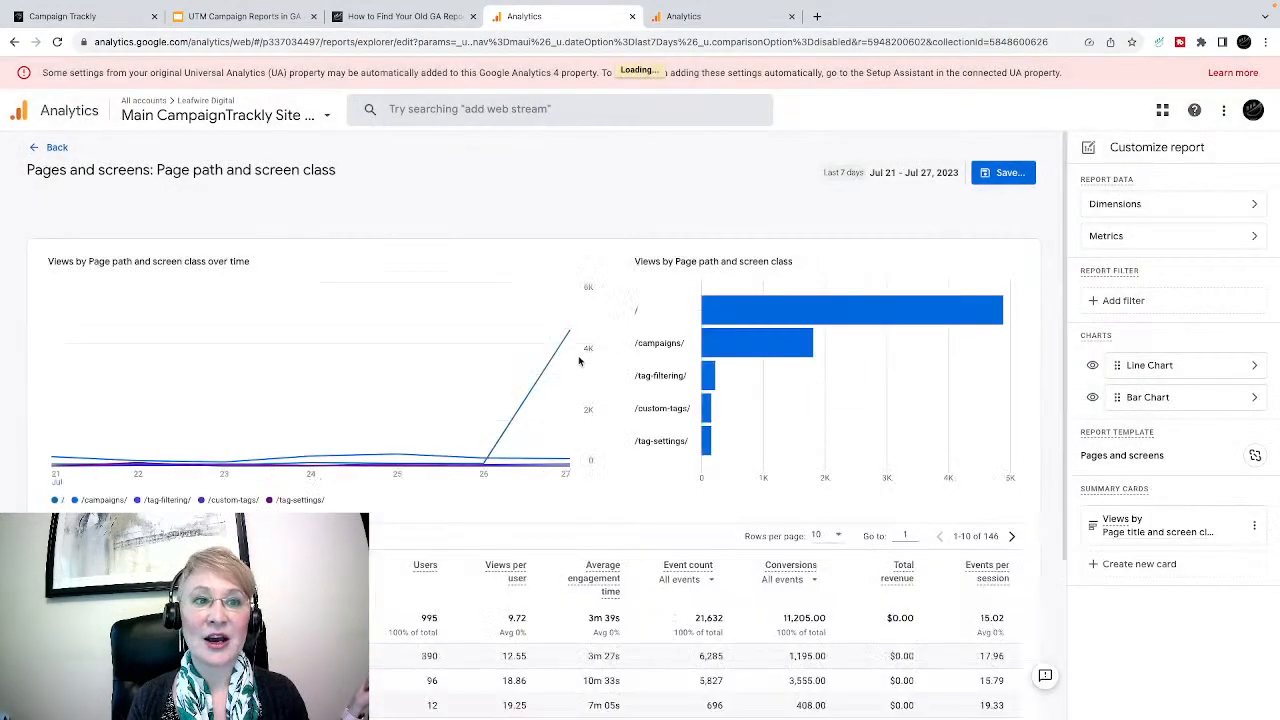
# Check the added Events per session column at the far end of the report table
pyautogui.scroll(-3, 580, 360)
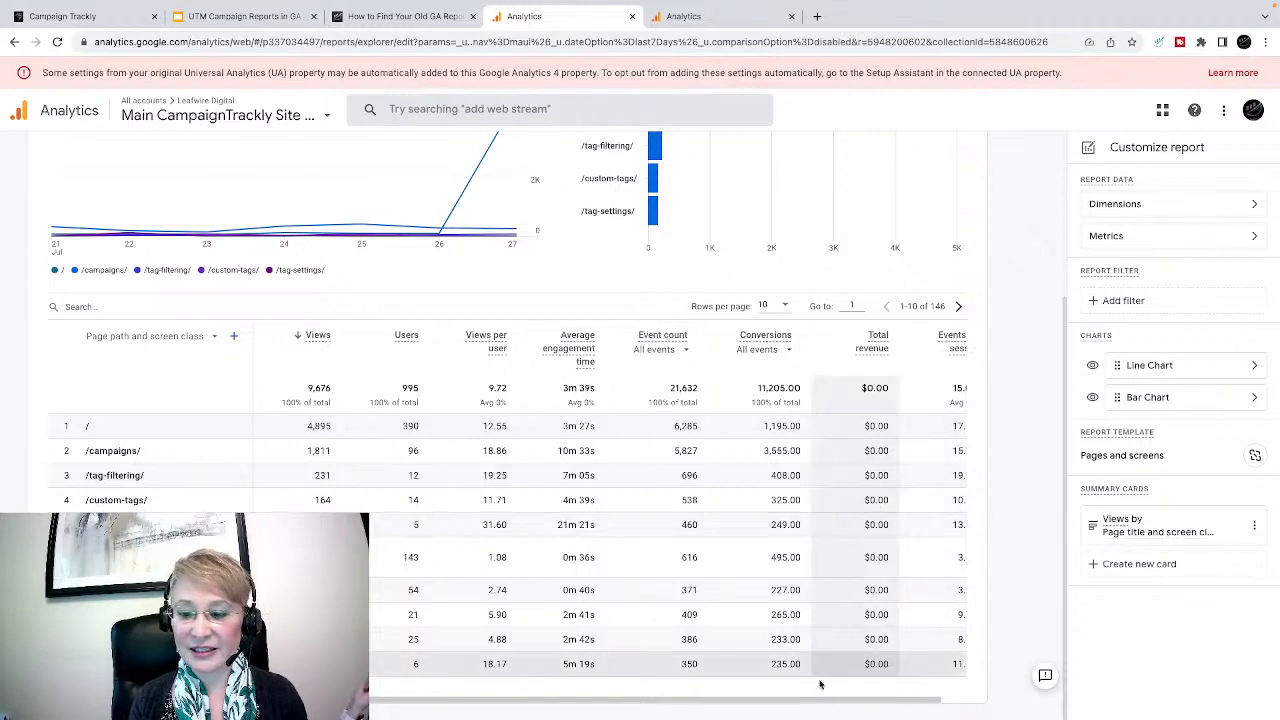
pyautogui.moveTo(882, 703); pyautogui.dragTo(908, 705)
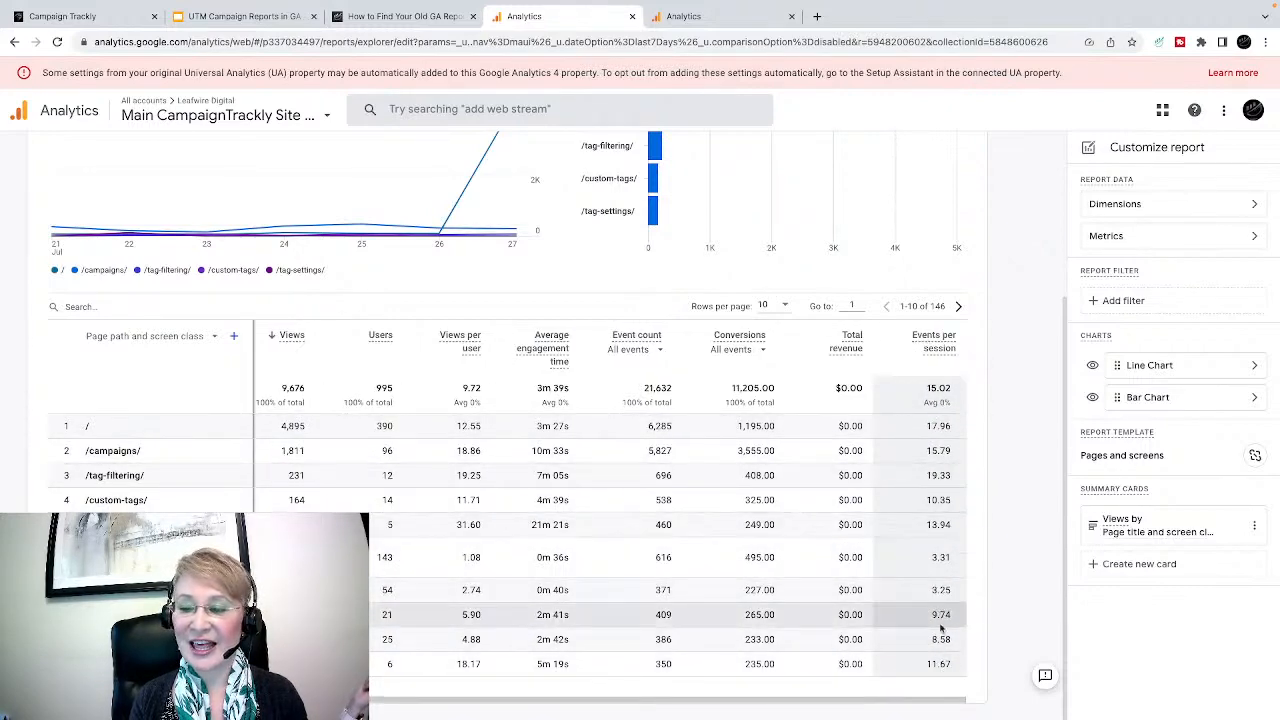
pyautogui.moveTo(910, 704); pyautogui.dragTo(774, 707)
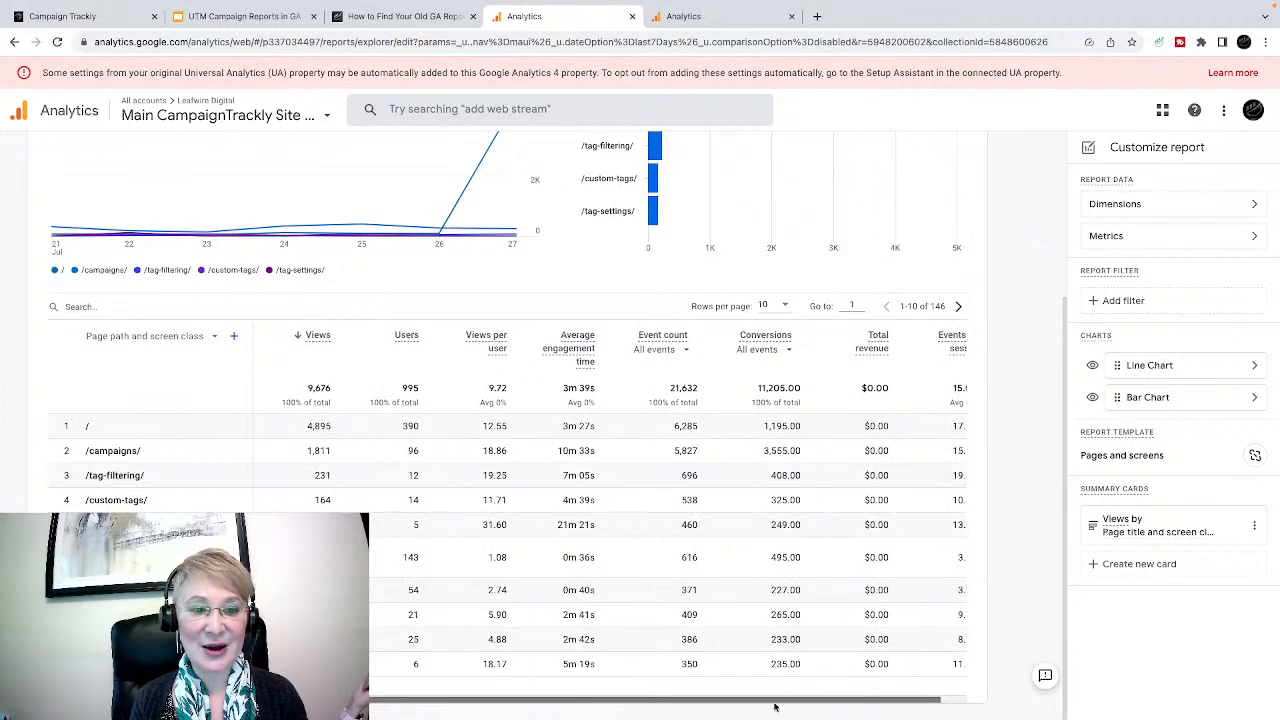
pyautogui.scroll(3, 678, 533)
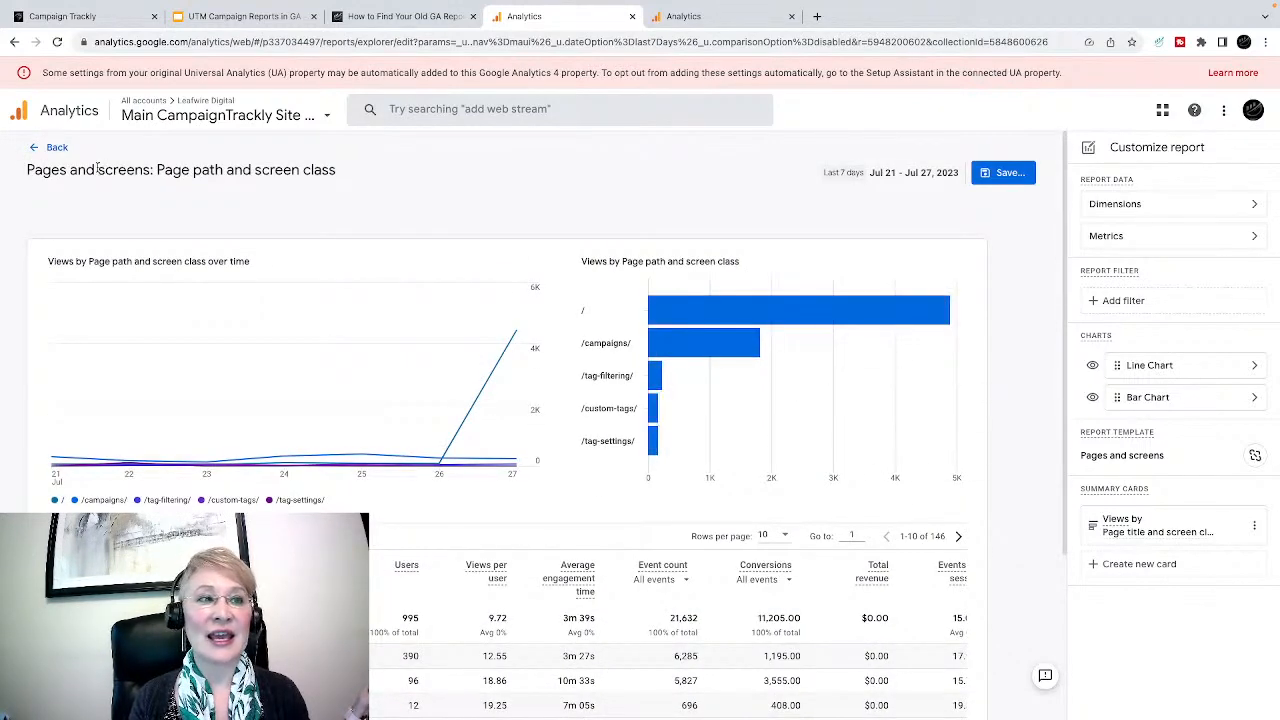
pyautogui.scroll(-3, 156, 268)
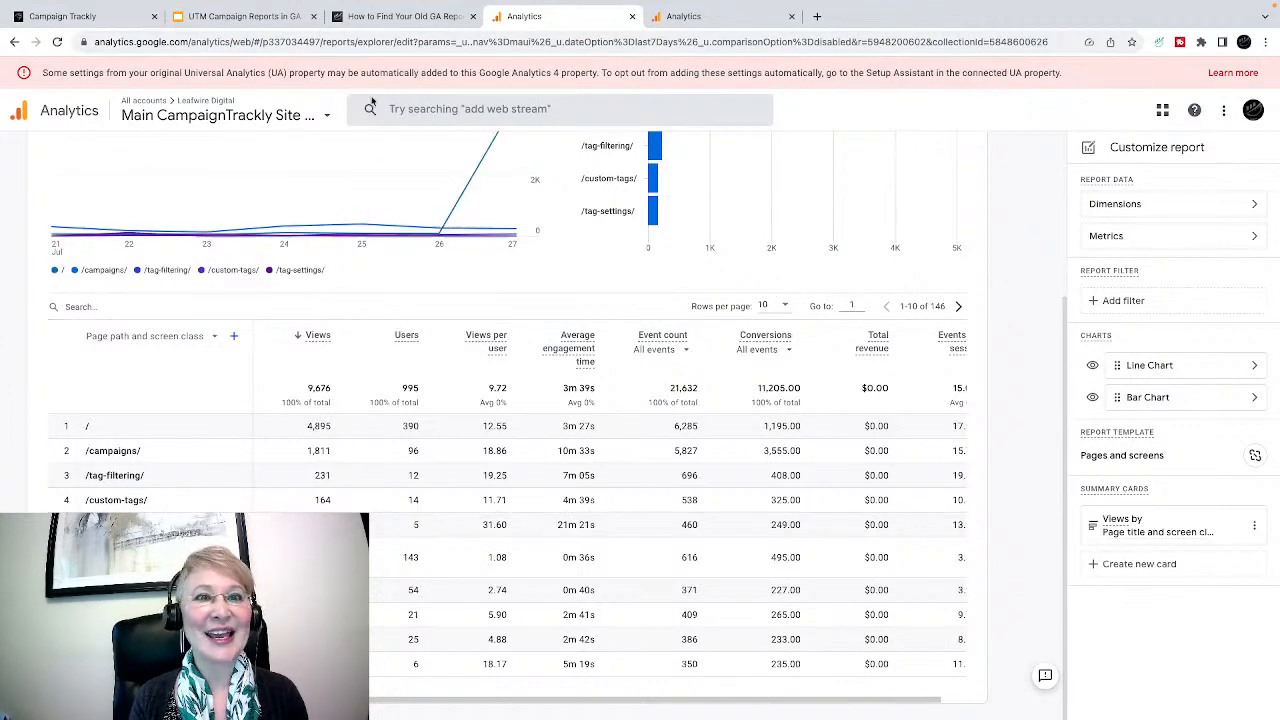
# Switch to the CampaignTrackly article and read where the Landing Pages report was located in Universal Analytics
pyautogui.click(370, 16)
pyautogui.scroll(-10, 393, 381)
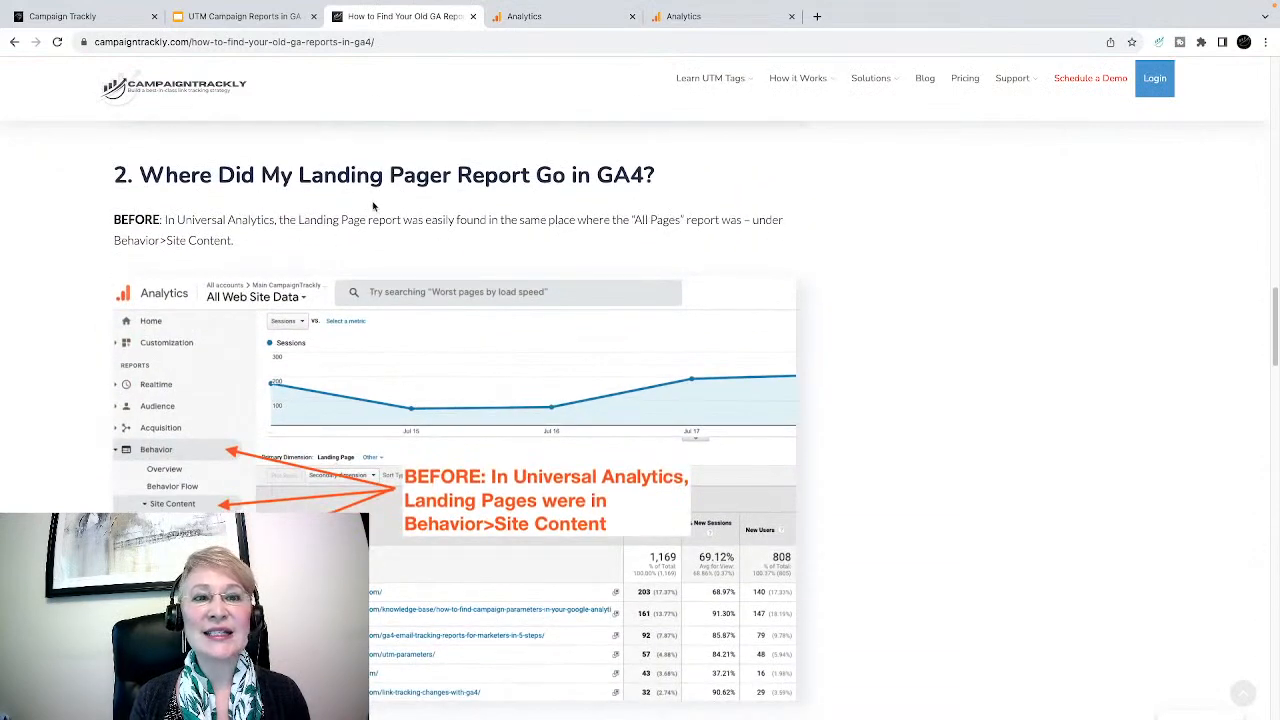
pyautogui.scroll(-3, 590, 214)
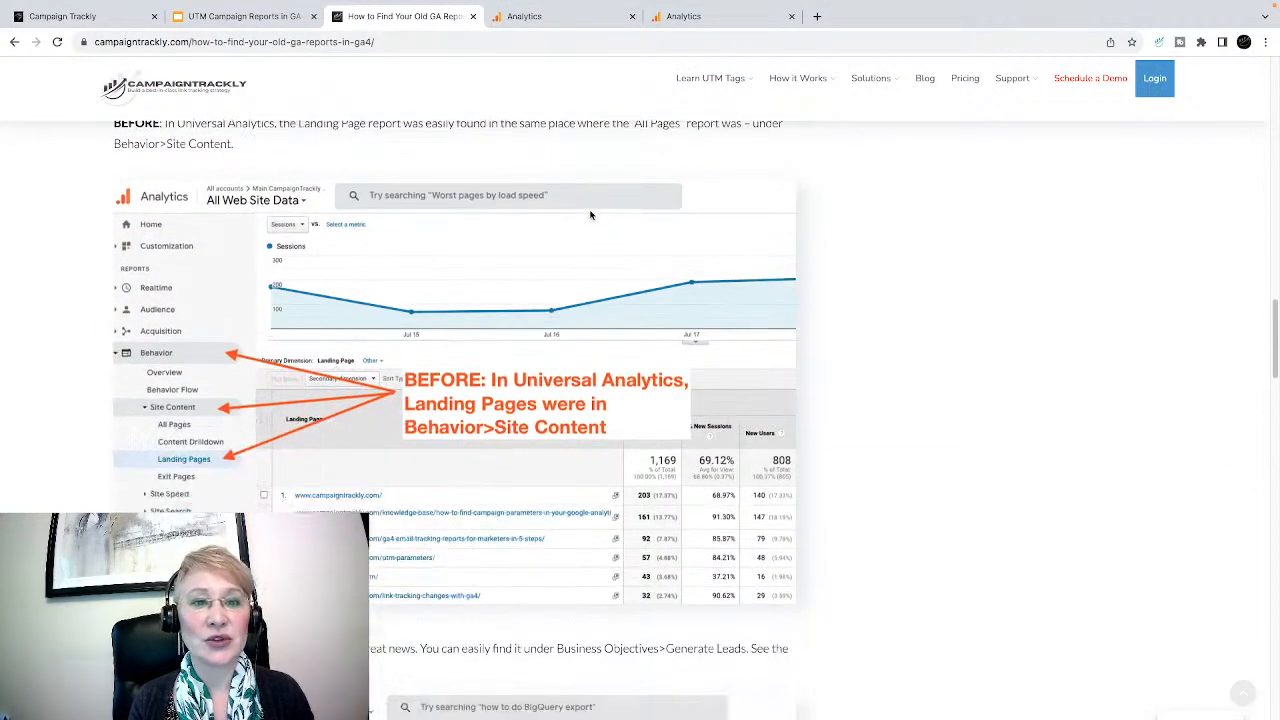
pyautogui.scroll(2, 590, 214)
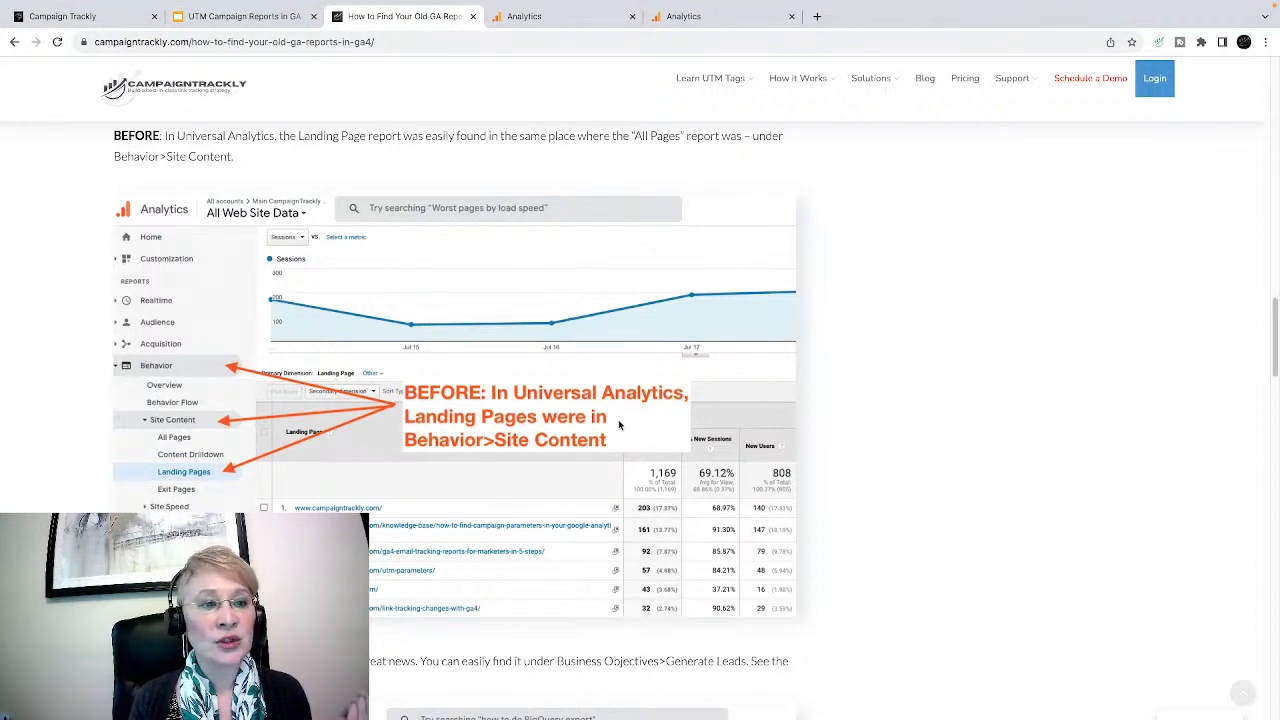
pyautogui.scroll(-2, 619, 425)
pyautogui.scroll(2, 619, 425)
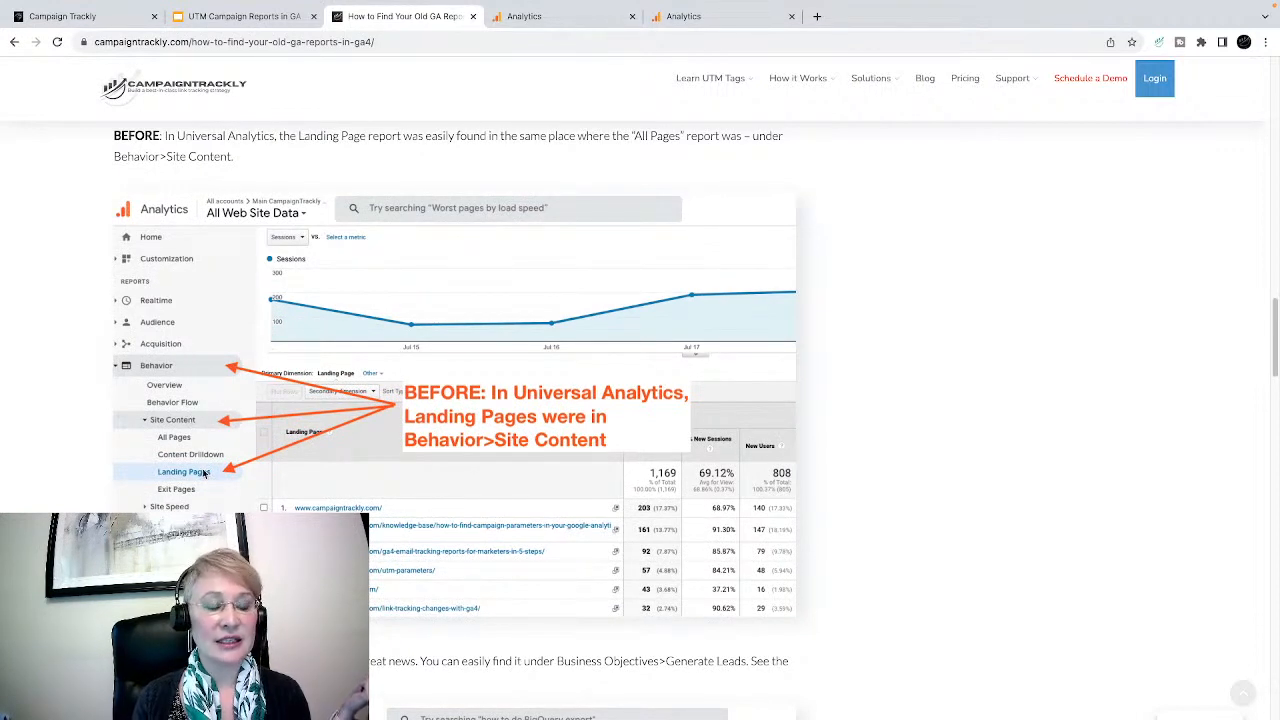
# Return to Google Analytics, leave the Pages and screens customization, and open the Landing page report under Generate leads
pyautogui.click(552, 18)
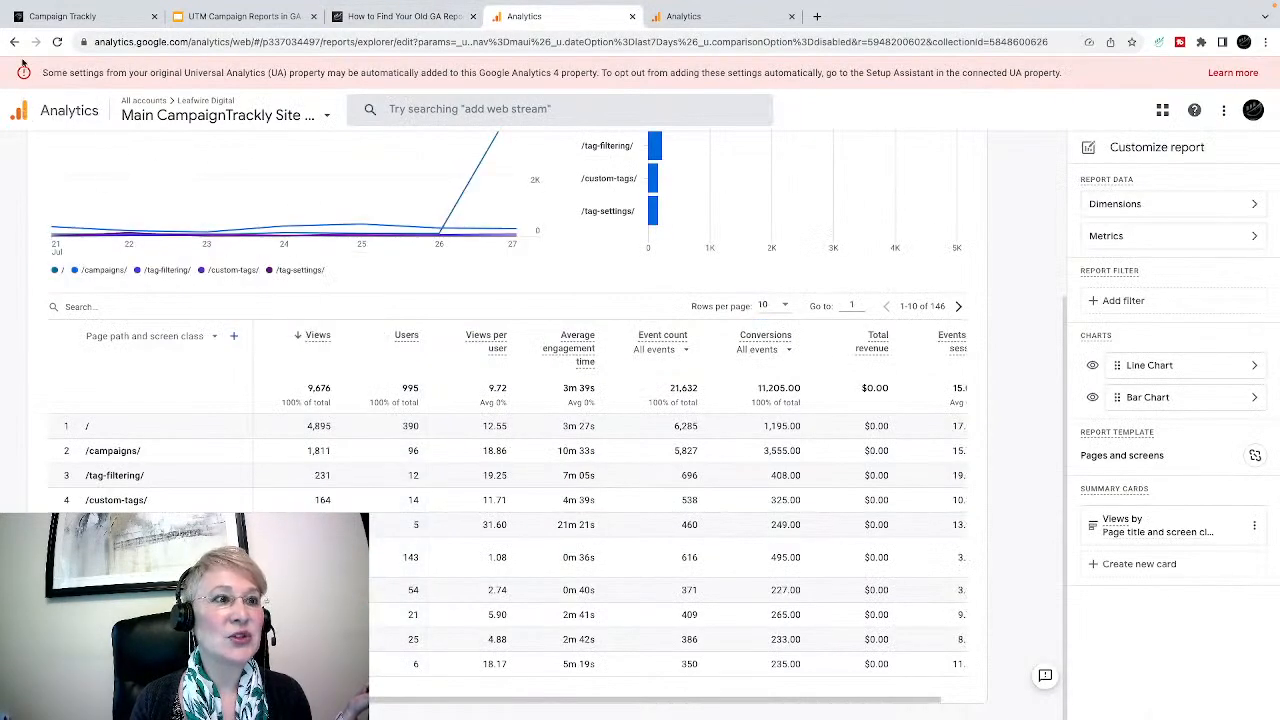
pyautogui.scroll(3, 133, 320)
pyautogui.click(55, 149)
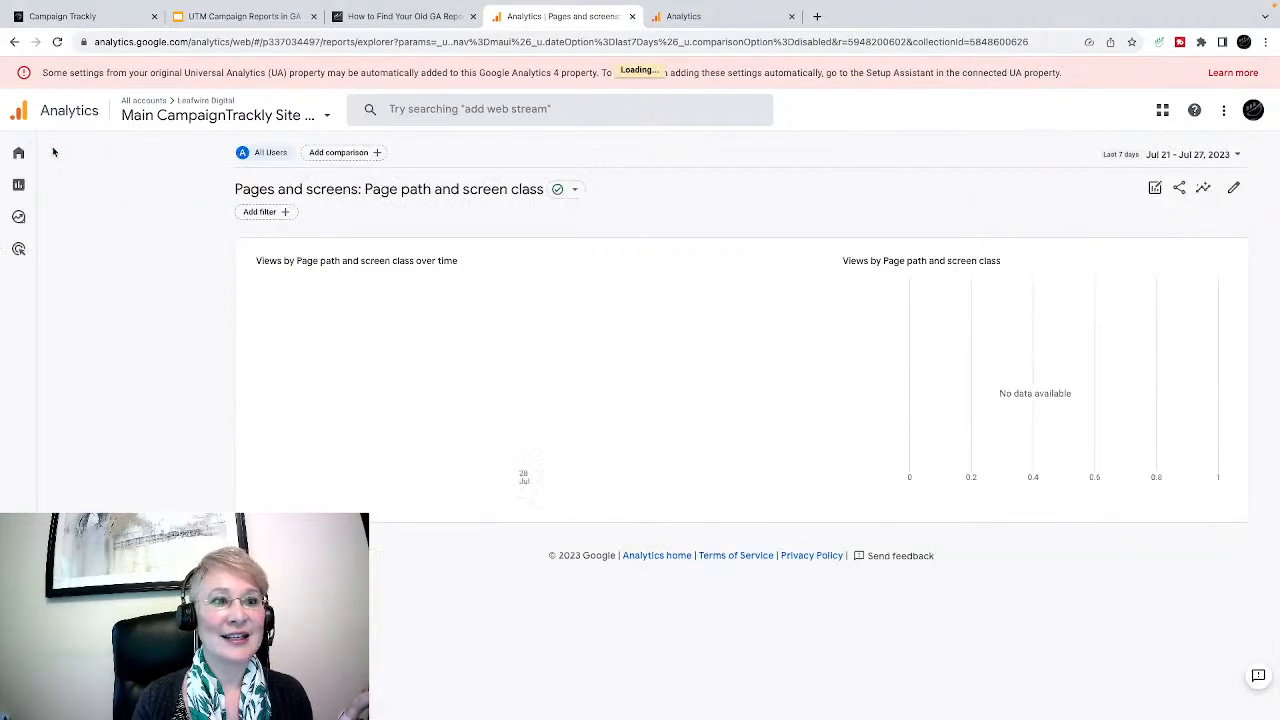
pyautogui.click(40, 184)
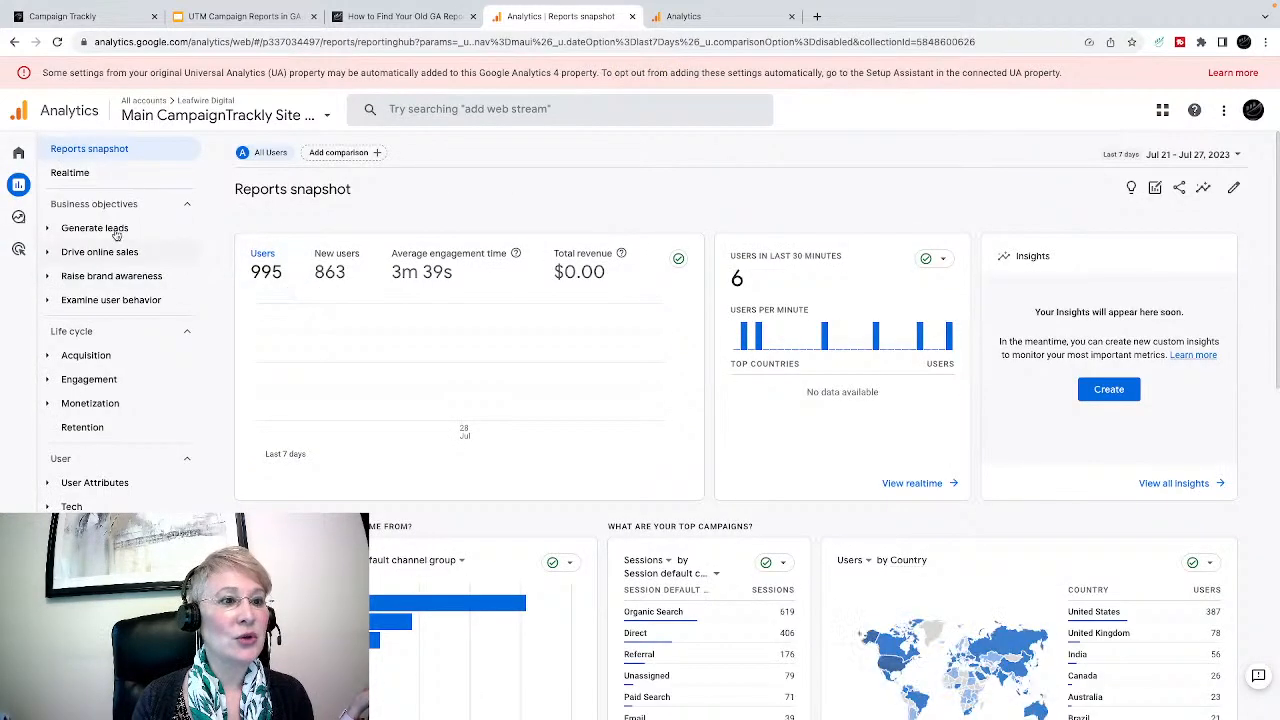
pyautogui.click(109, 229)
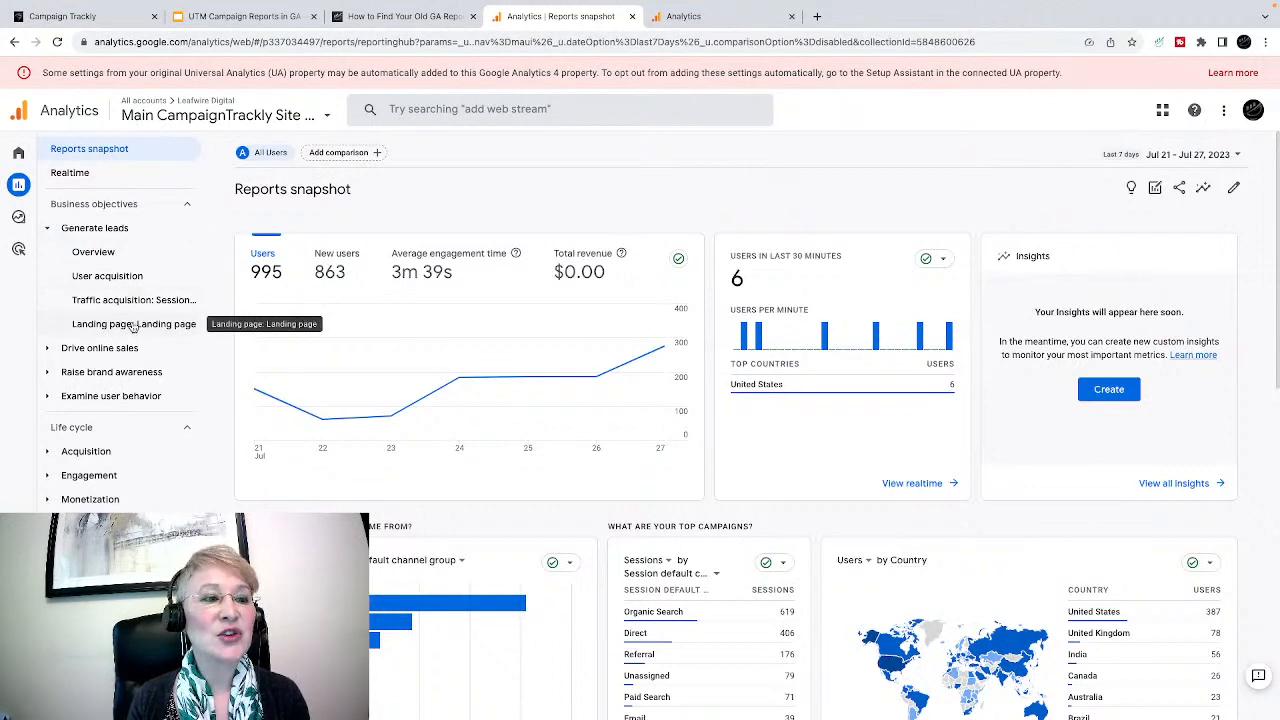
pyautogui.click(133, 326)
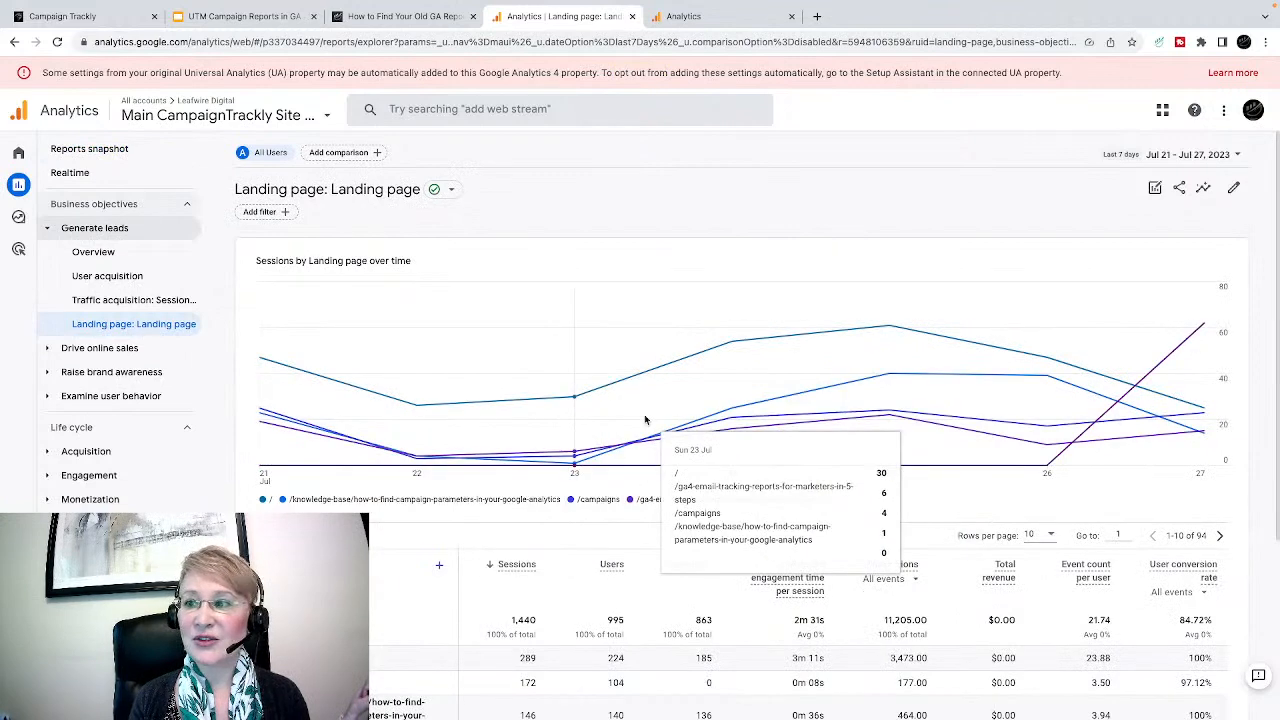
# Review the Landing page report's sessions chart and its table of metrics for each landing page
pyautogui.scroll(-2, 645, 420)
pyautogui.scroll(-1, 645, 420)
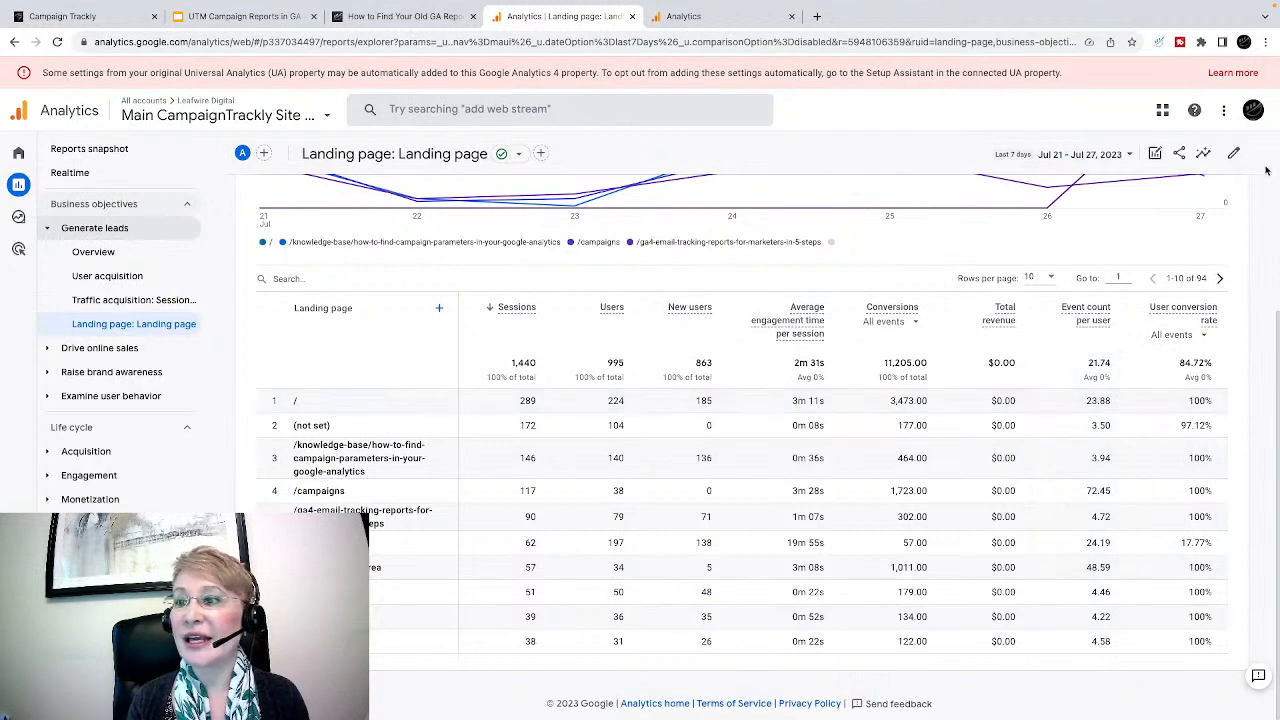
pyautogui.click(1234, 155)
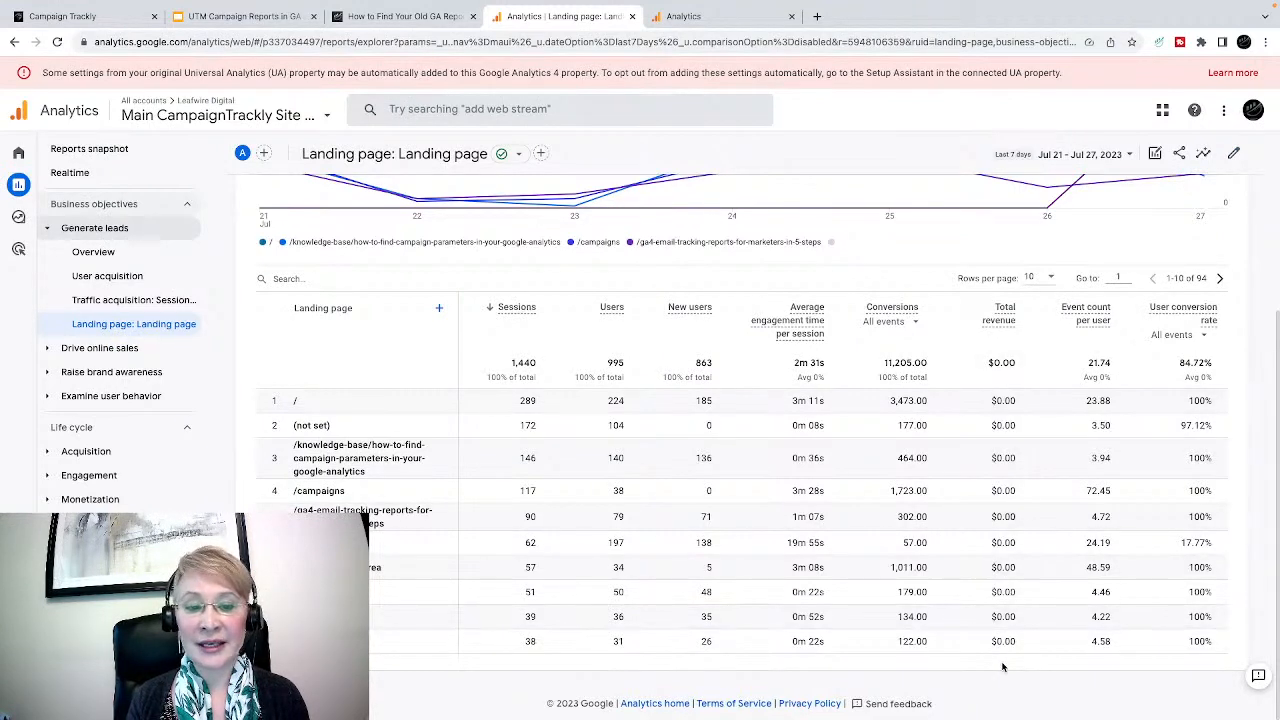
pyautogui.scroll(3, 1003, 667)
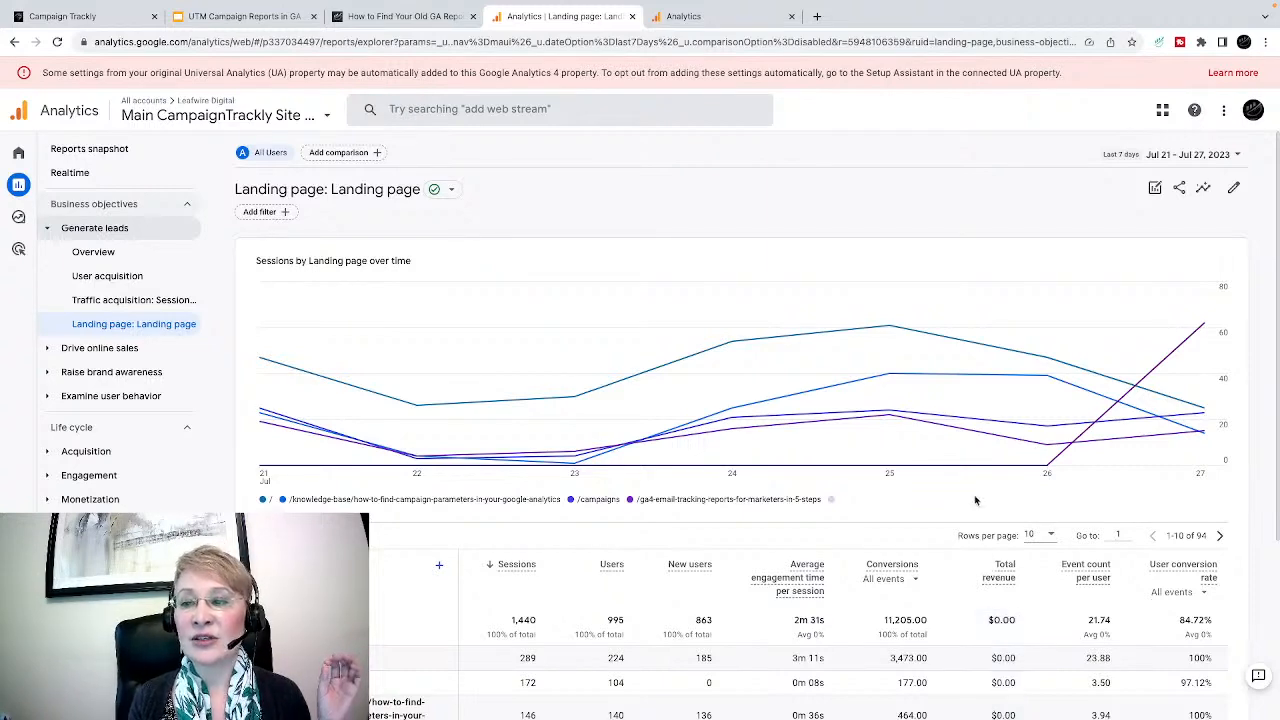
pyautogui.scroll(-3, 977, 505)
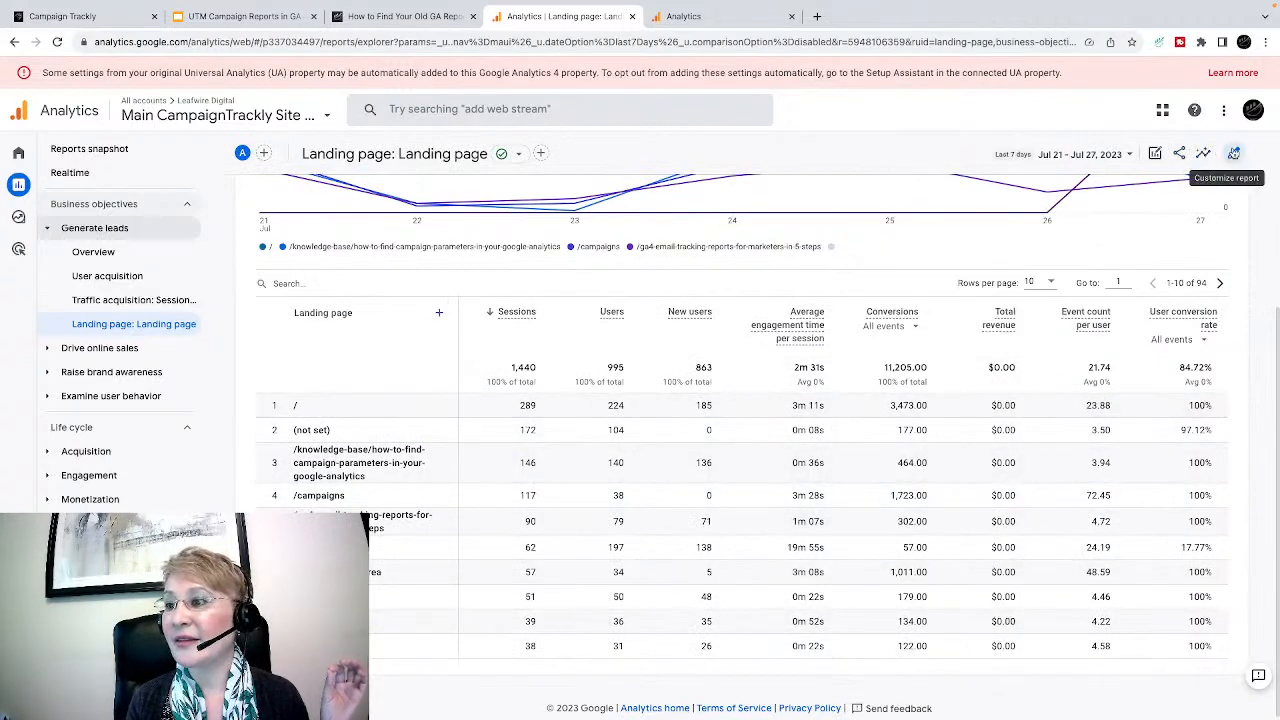
# Open the Landing page report for customization and examine the metrics available to add, from ecommerce and event through revenue and user metrics
pyautogui.click(1235, 155)
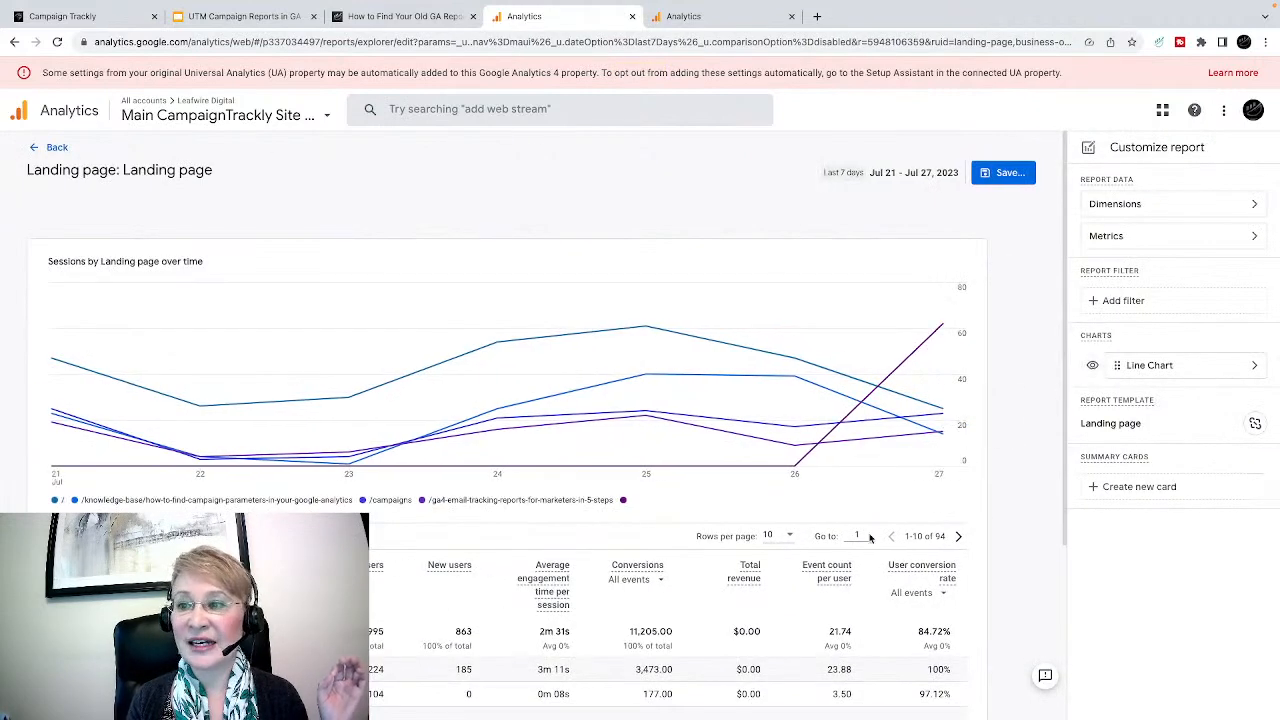
pyautogui.click(1216, 238)
pyautogui.click(1245, 486)
pyautogui.scroll(-3, 1205, 580)
pyautogui.scroll(-5, 1205, 580)
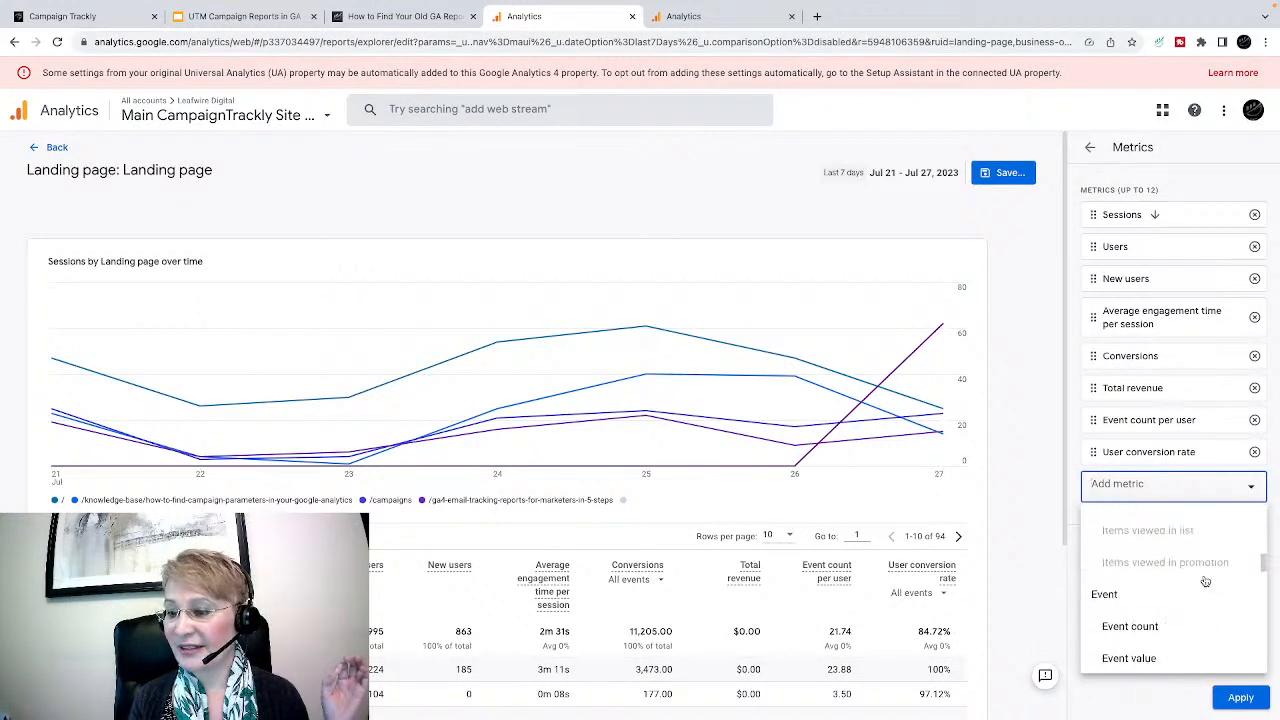
pyautogui.scroll(2, 1205, 580)
pyautogui.scroll(-3, 1205, 580)
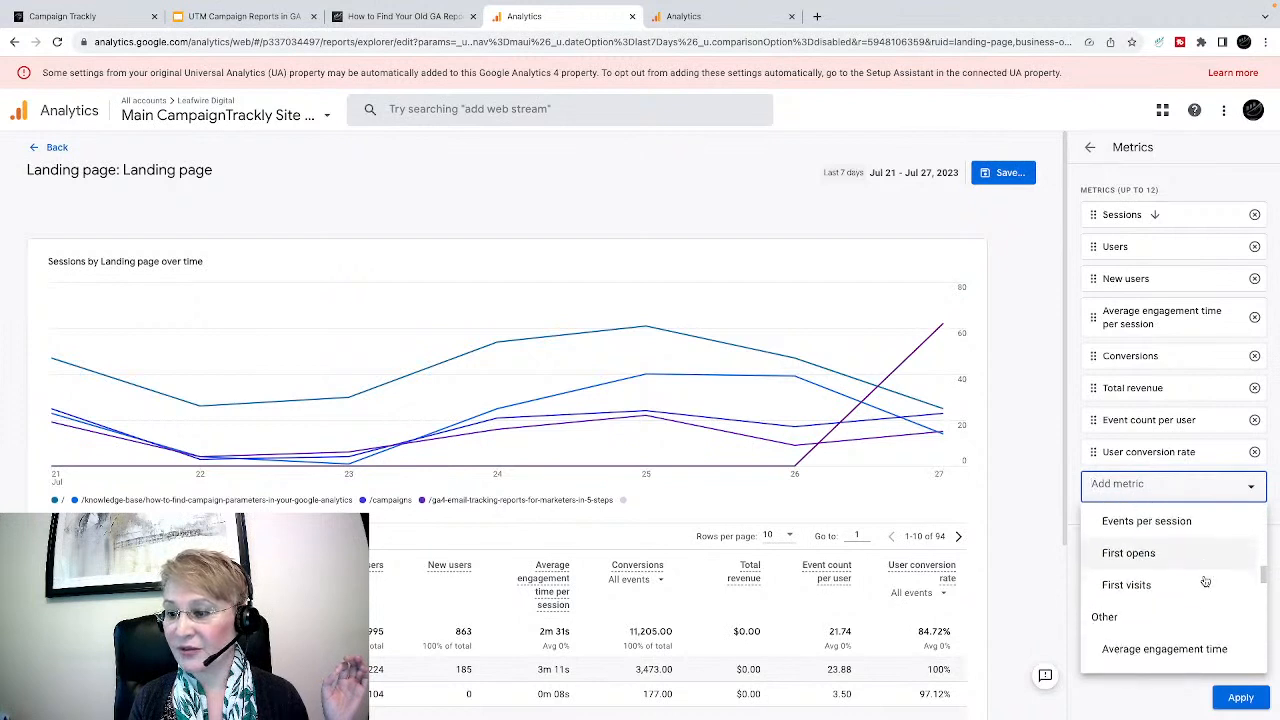
pyautogui.scroll(1, 1205, 581)
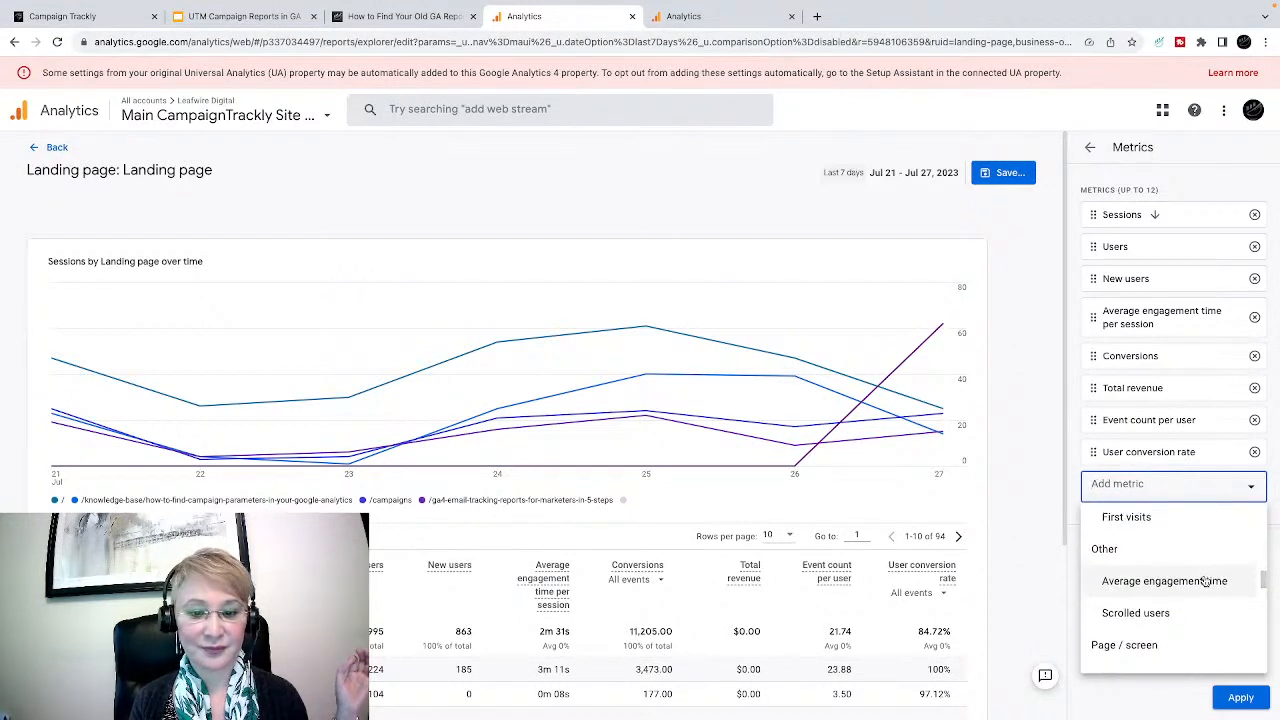
pyautogui.scroll(-5, 1205, 580)
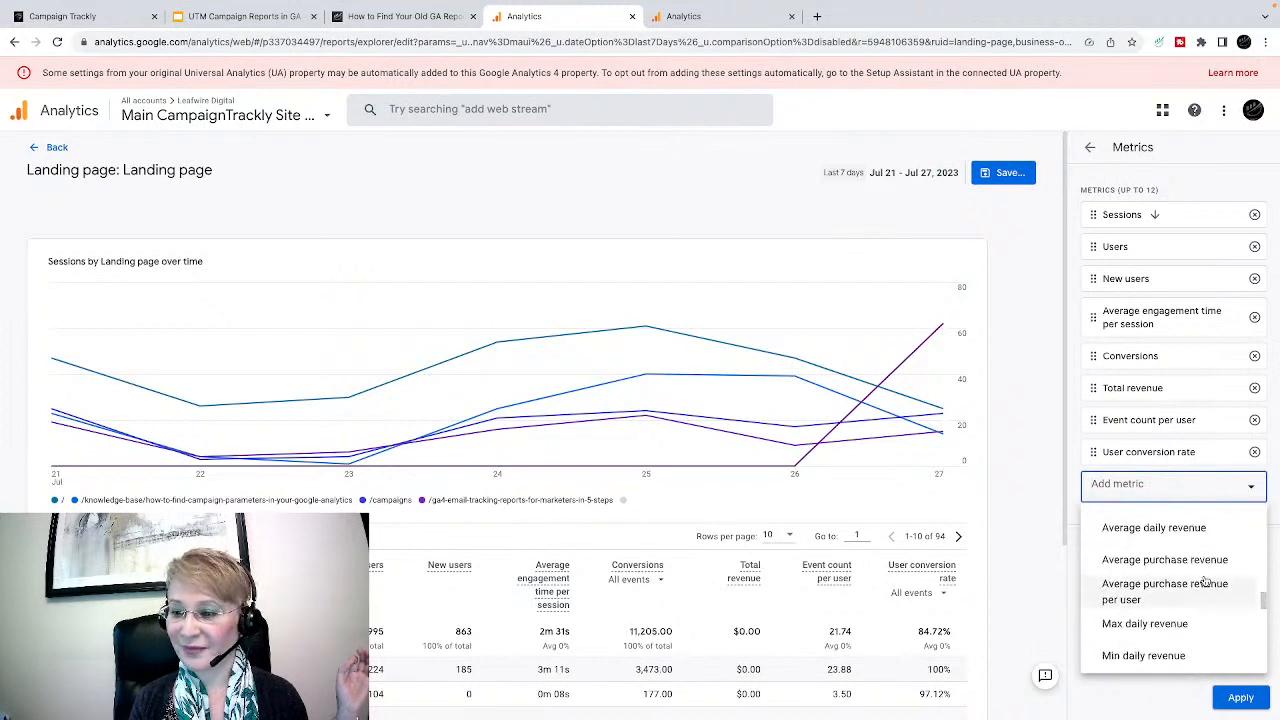
pyautogui.scroll(-6, 1205, 581)
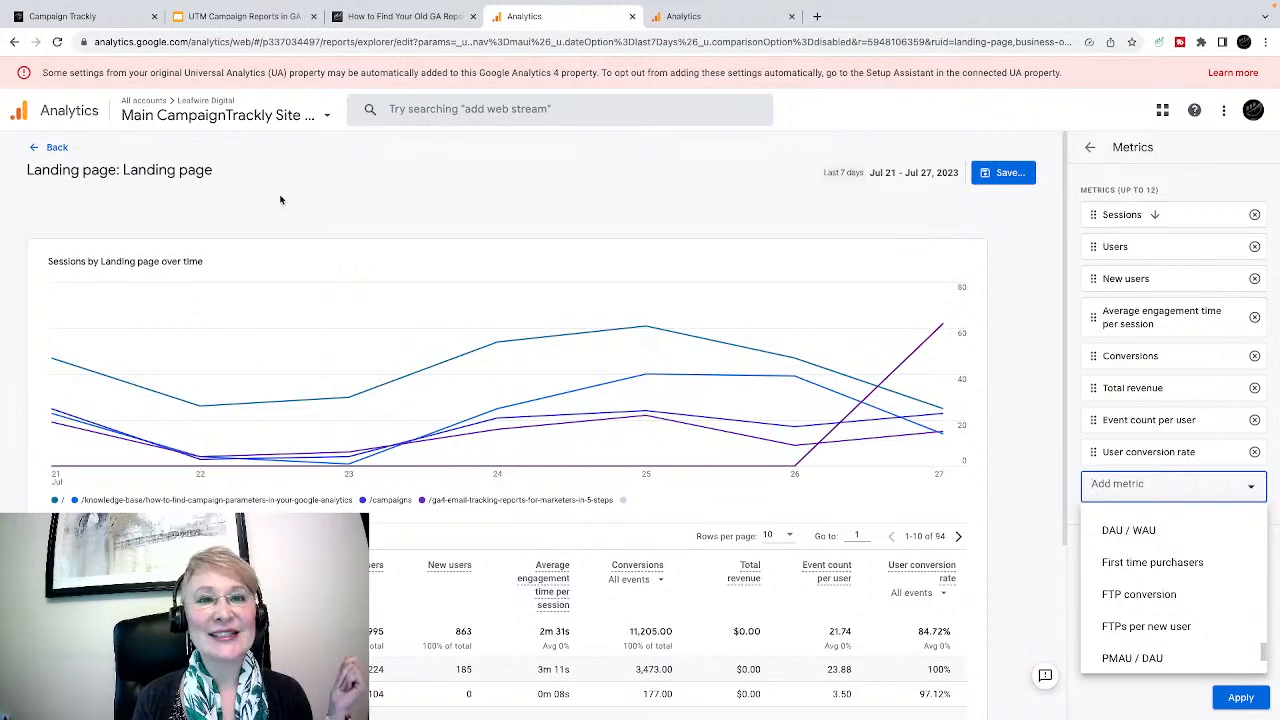
# Switch to the CampaignTrackly article and read where the Countries report was in Universal Analytics and where to find it in GA4
pyautogui.click(393, 18)
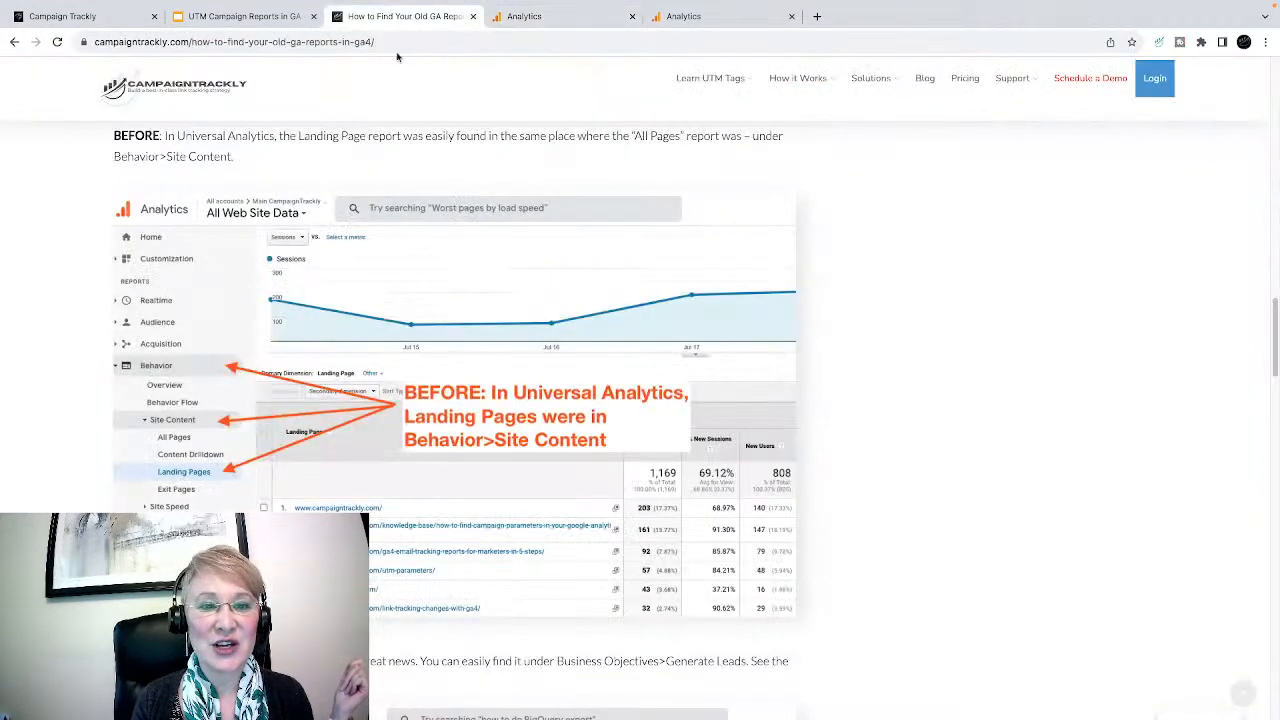
pyautogui.scroll(-4, 386, 355)
pyautogui.scroll(-5, 386, 355)
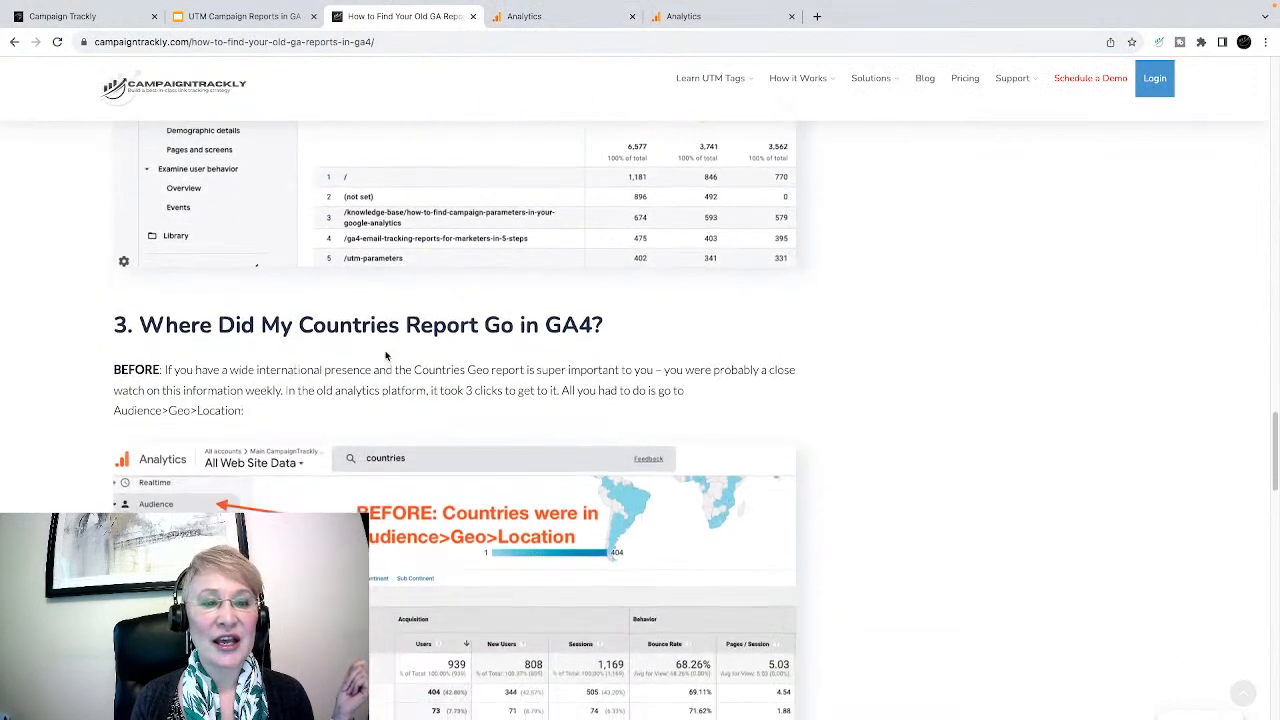
pyautogui.scroll(-2, 386, 355)
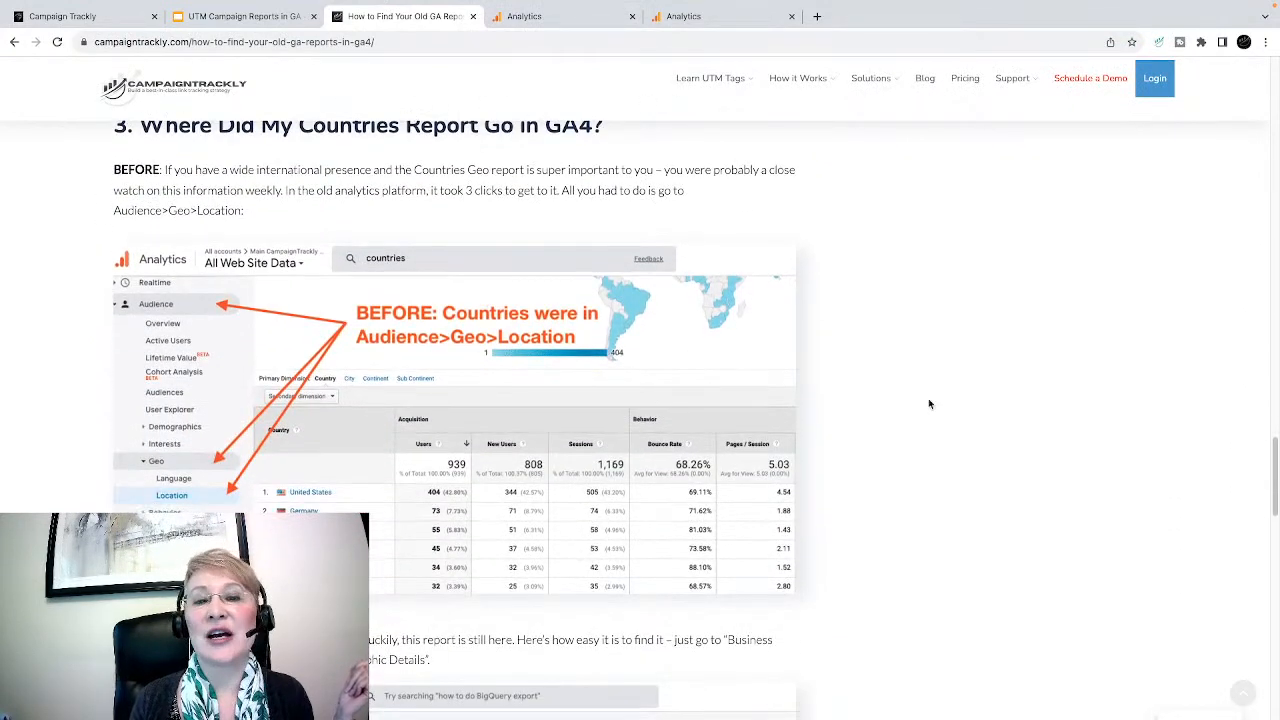
pyautogui.scroll(1, 928, 404)
pyautogui.scroll(-1, 928, 404)
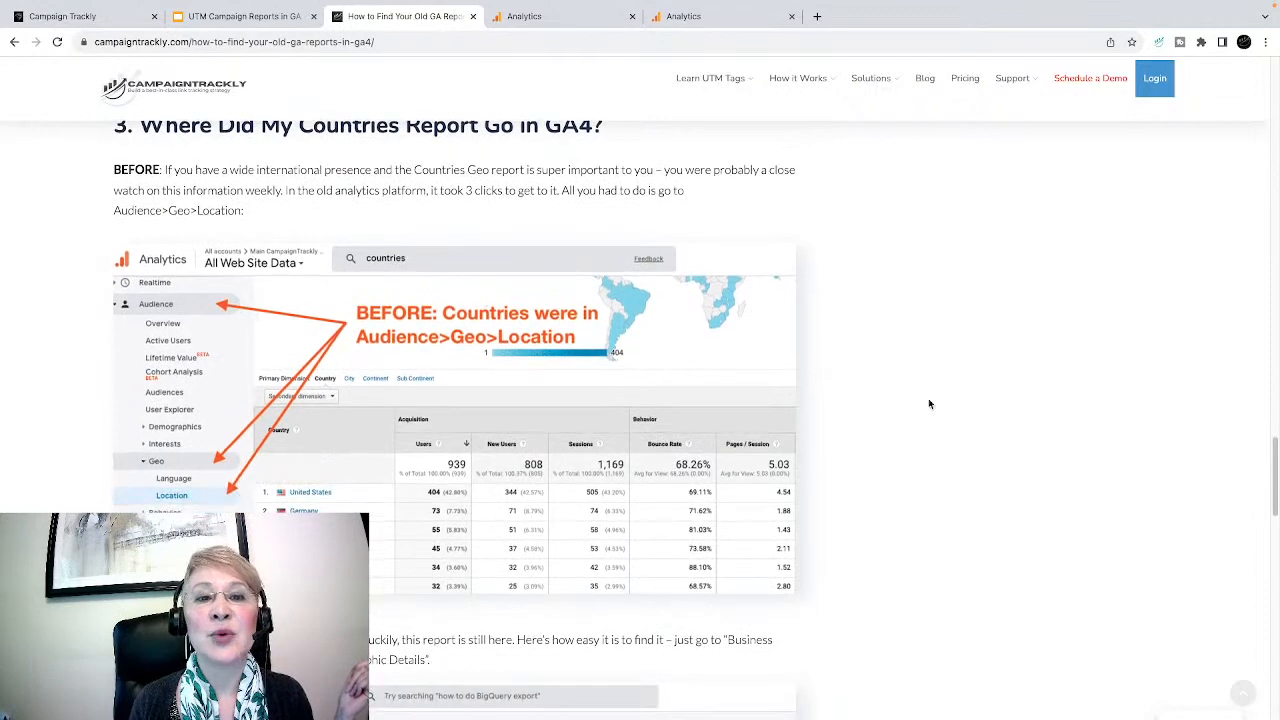
pyautogui.scroll(1, 928, 404)
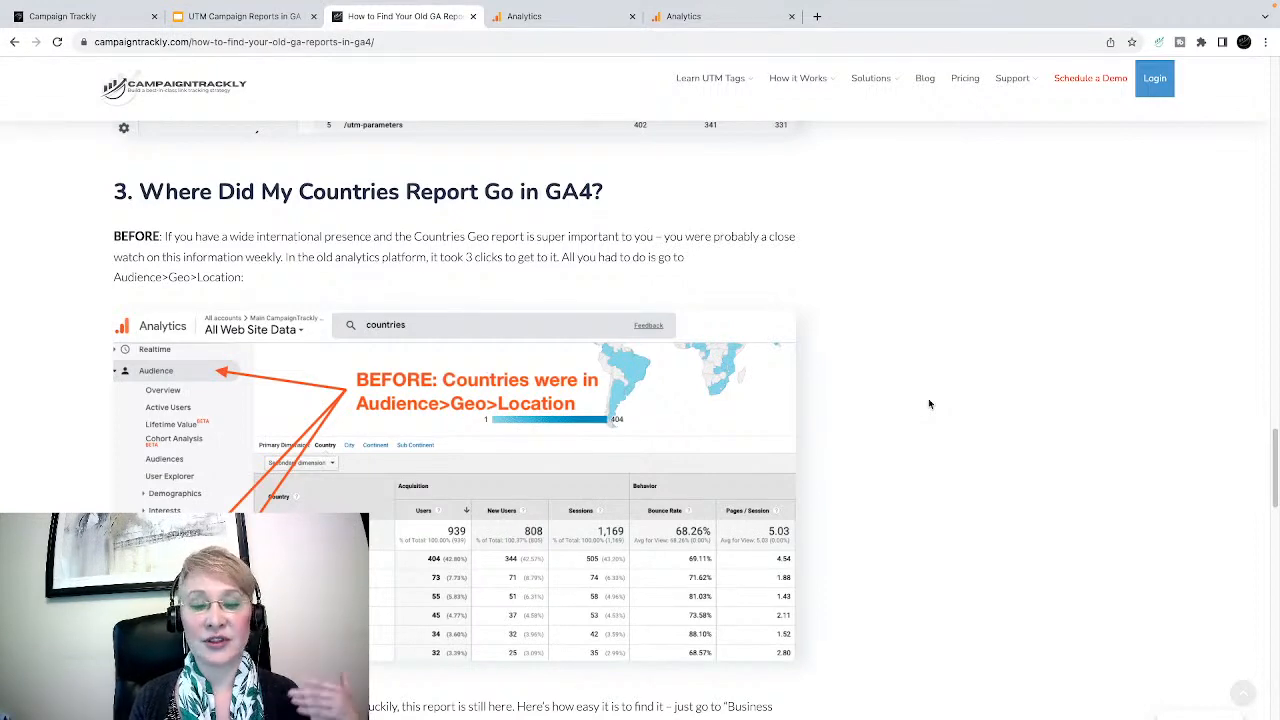
pyautogui.scroll(-2, 888, 401)
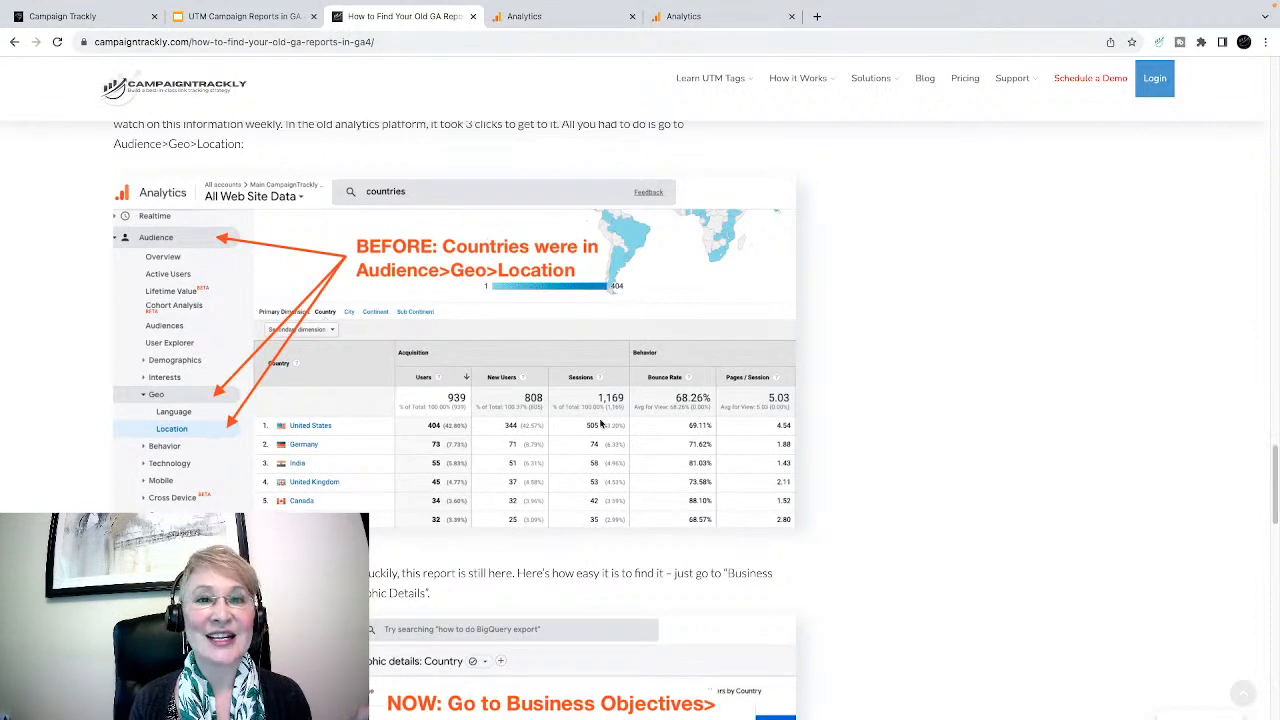
pyautogui.scroll(-5, 605, 418)
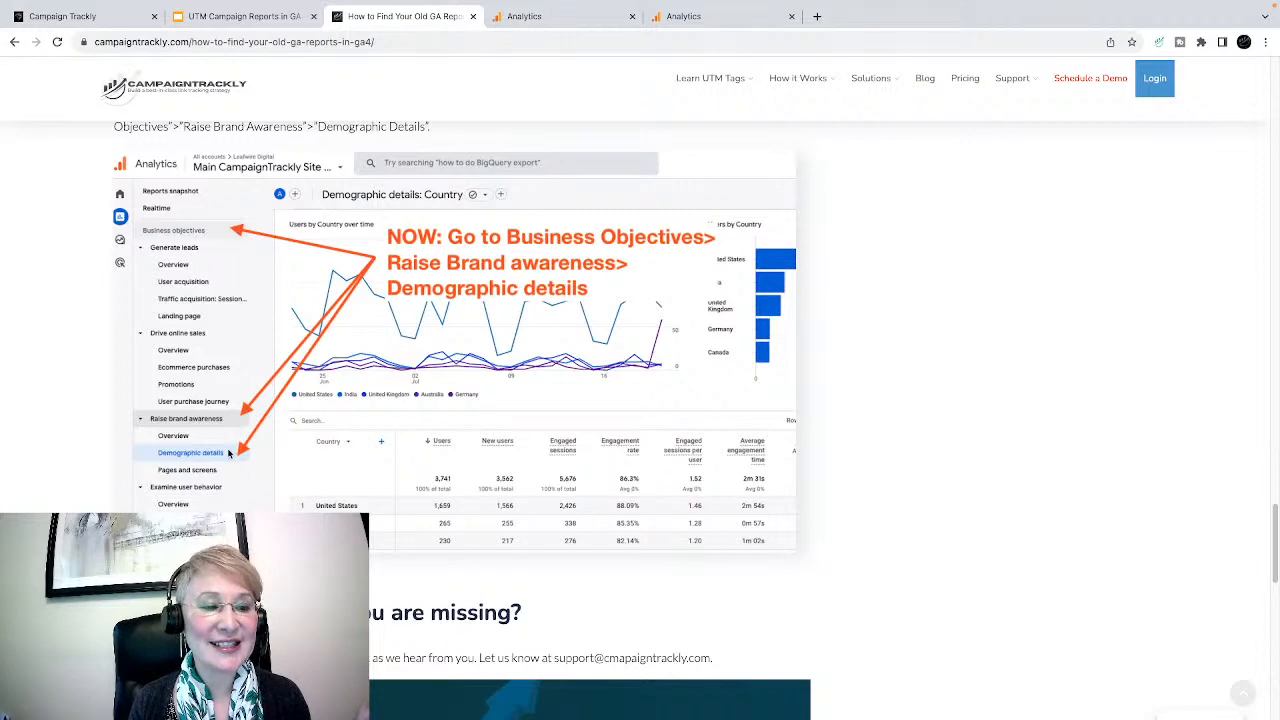
# Return to Google Analytics, leave the Landing page customization, and open the Demographic details report under Raise brand awareness
pyautogui.click(560, 16)
pyautogui.click(54, 147)
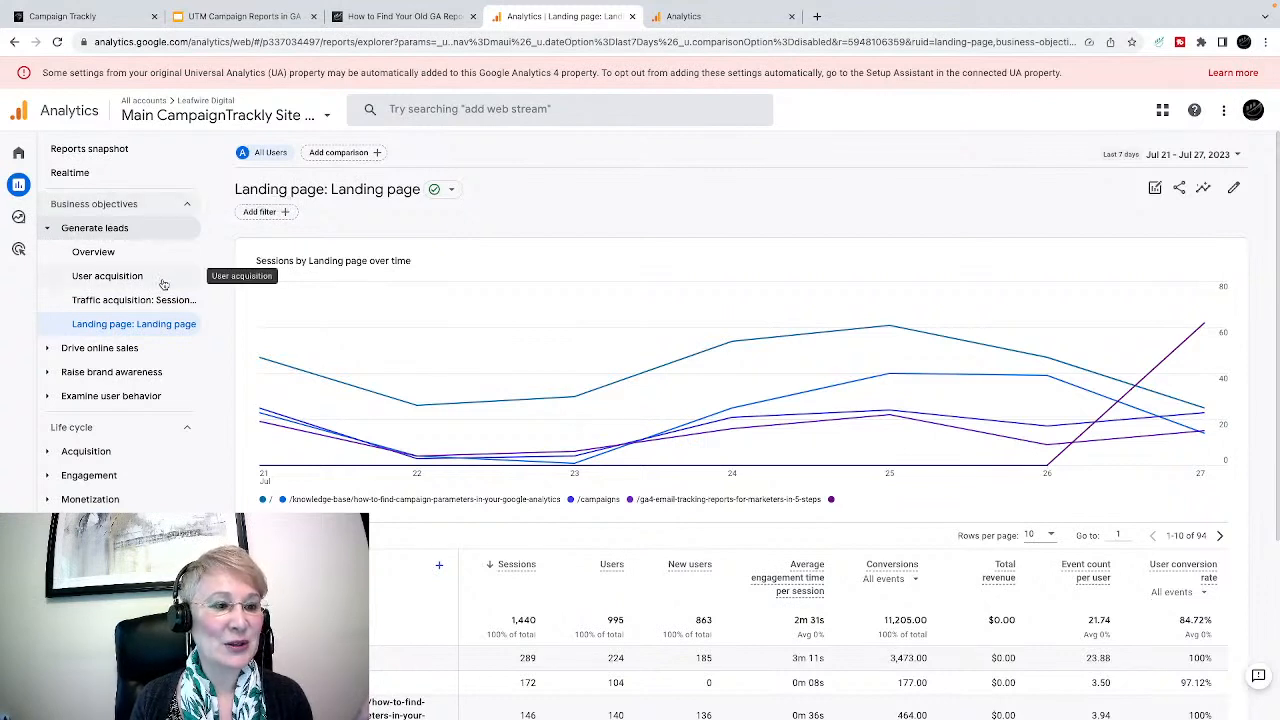
pyautogui.click(50, 372)
pyautogui.click(115, 397)
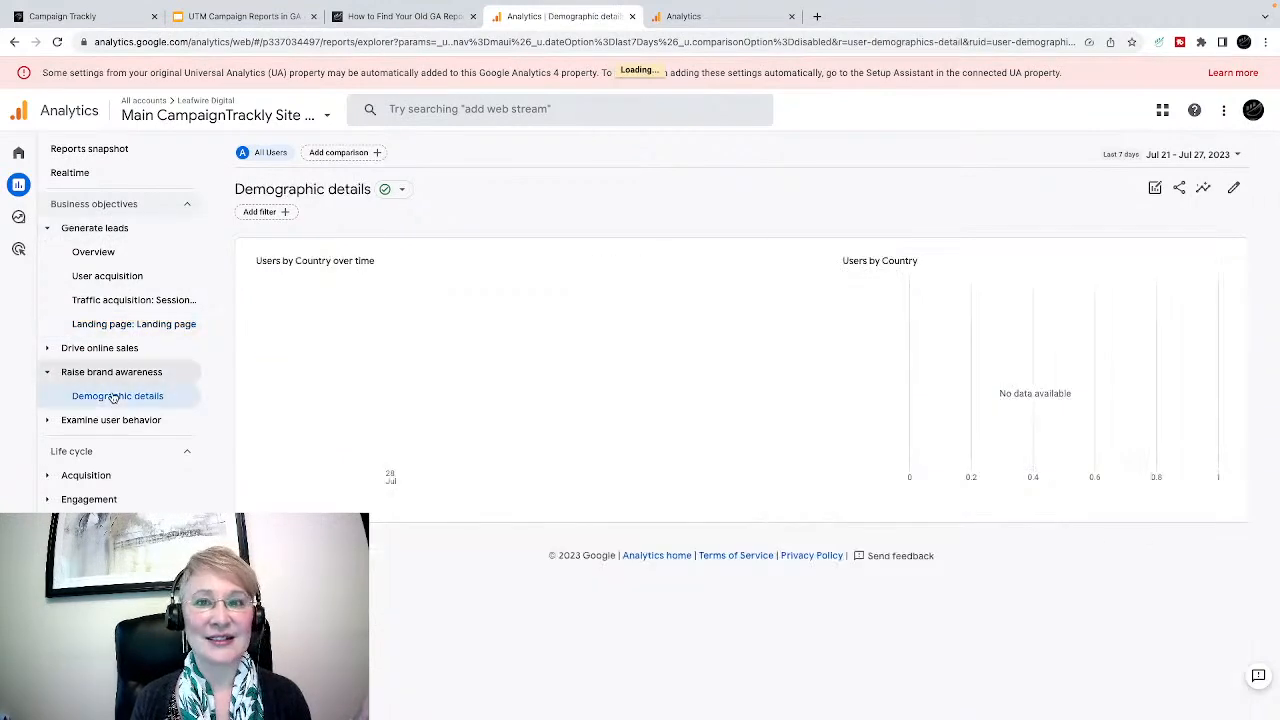
# Review the Demographic details report's country table across its metric columns, along with the users by country charts
pyautogui.scroll(-3, 625, 448)
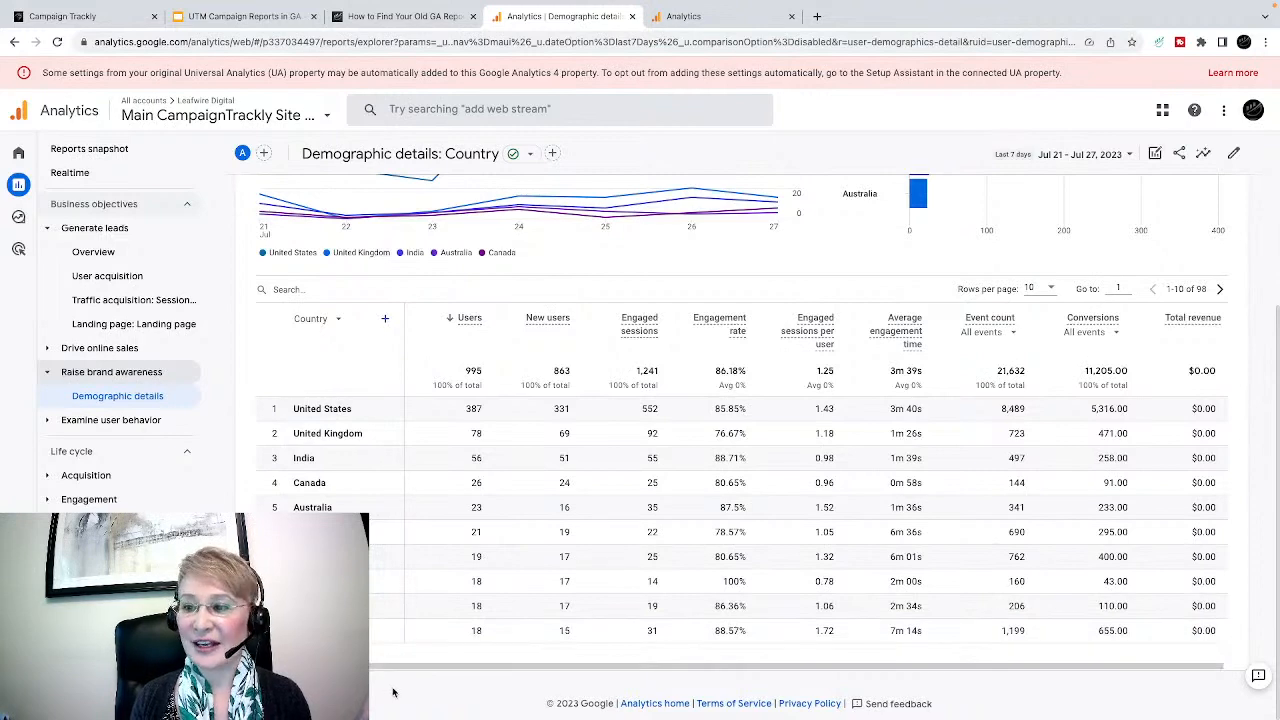
pyautogui.moveTo(469, 667); pyautogui.dragTo(523, 670)
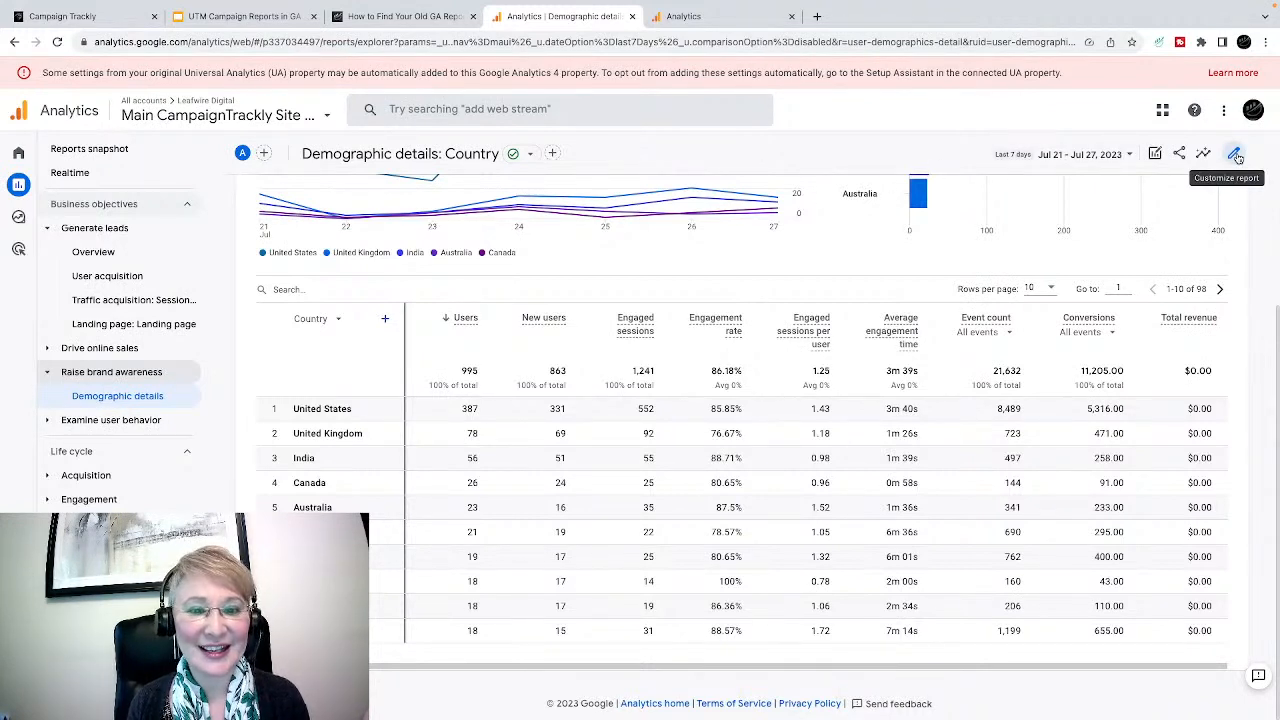
pyautogui.scroll(2, 896, 498)
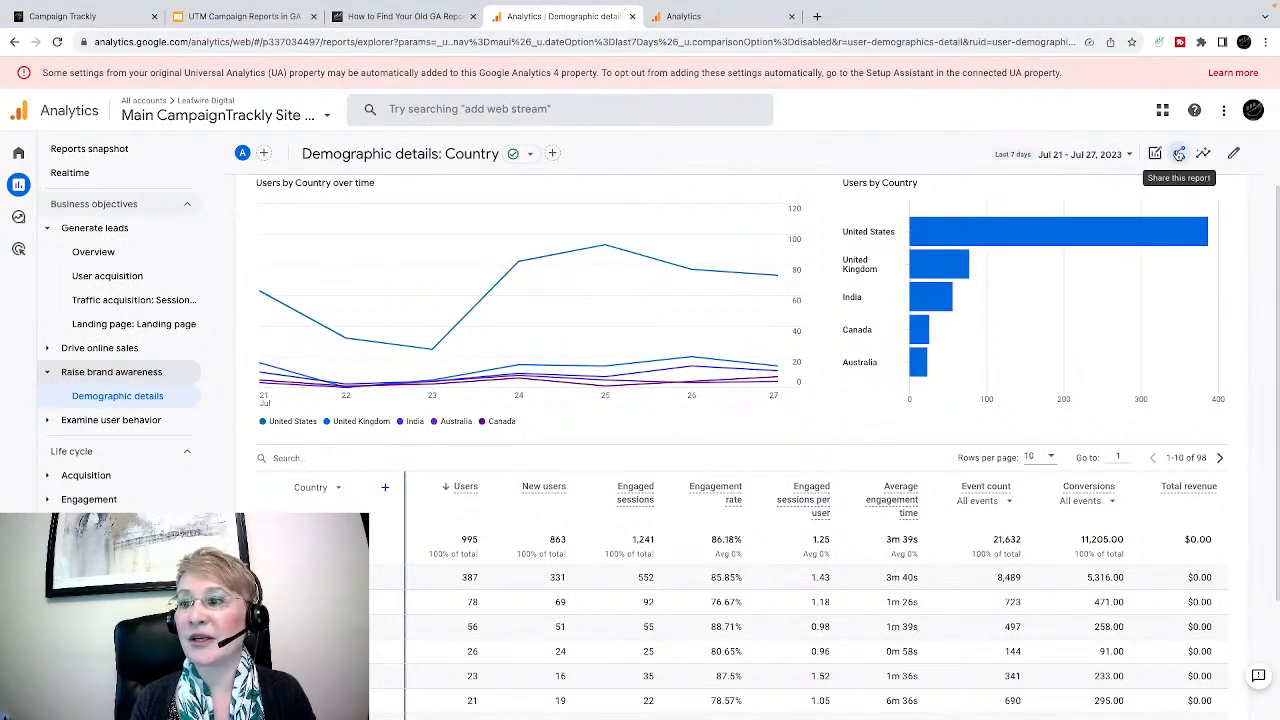
# Examine the Demographic details report's sharing options, including the share link and the PDF and CSV export formats
pyautogui.click(1180, 156)
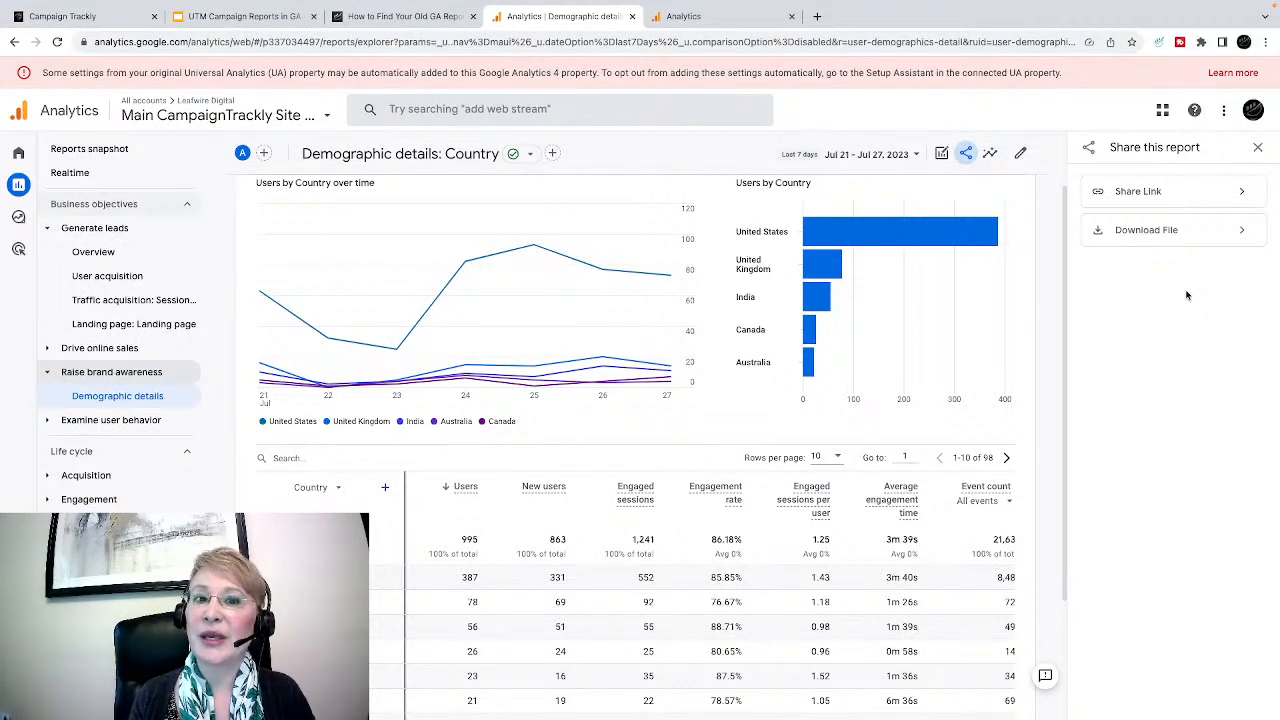
pyautogui.click(1148, 193)
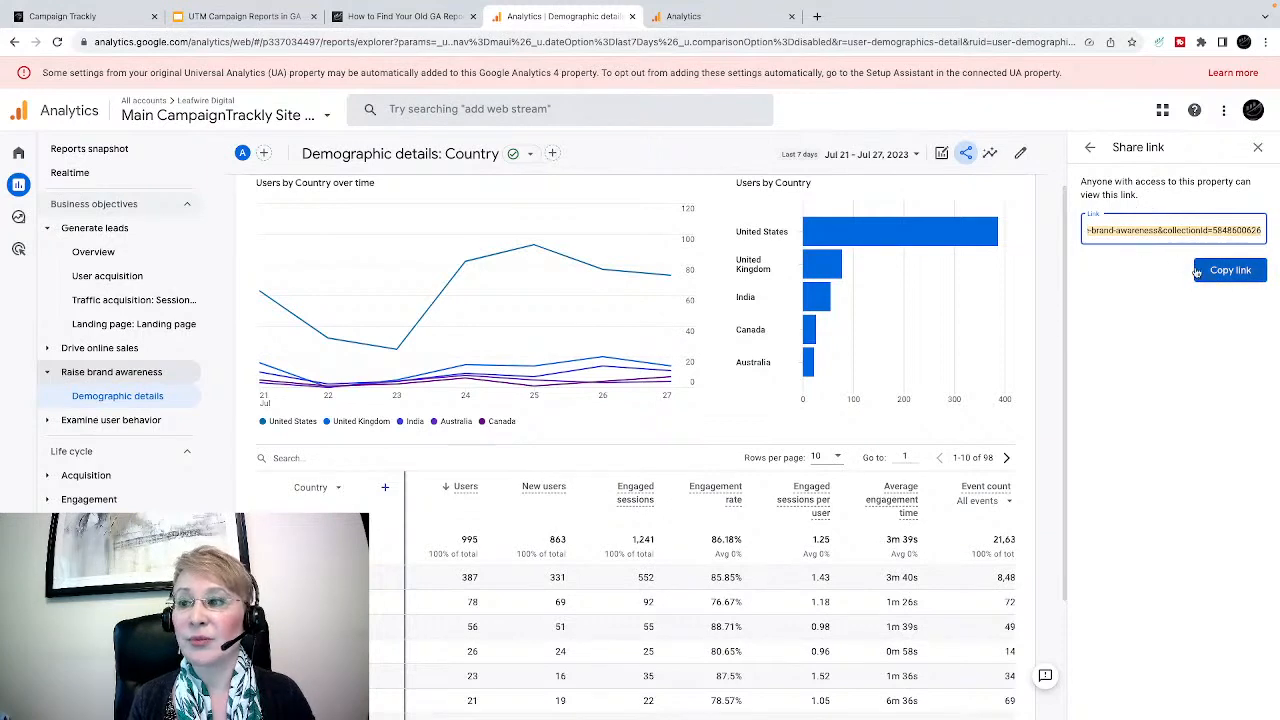
pyautogui.click(1090, 147)
pyautogui.click(1158, 234)
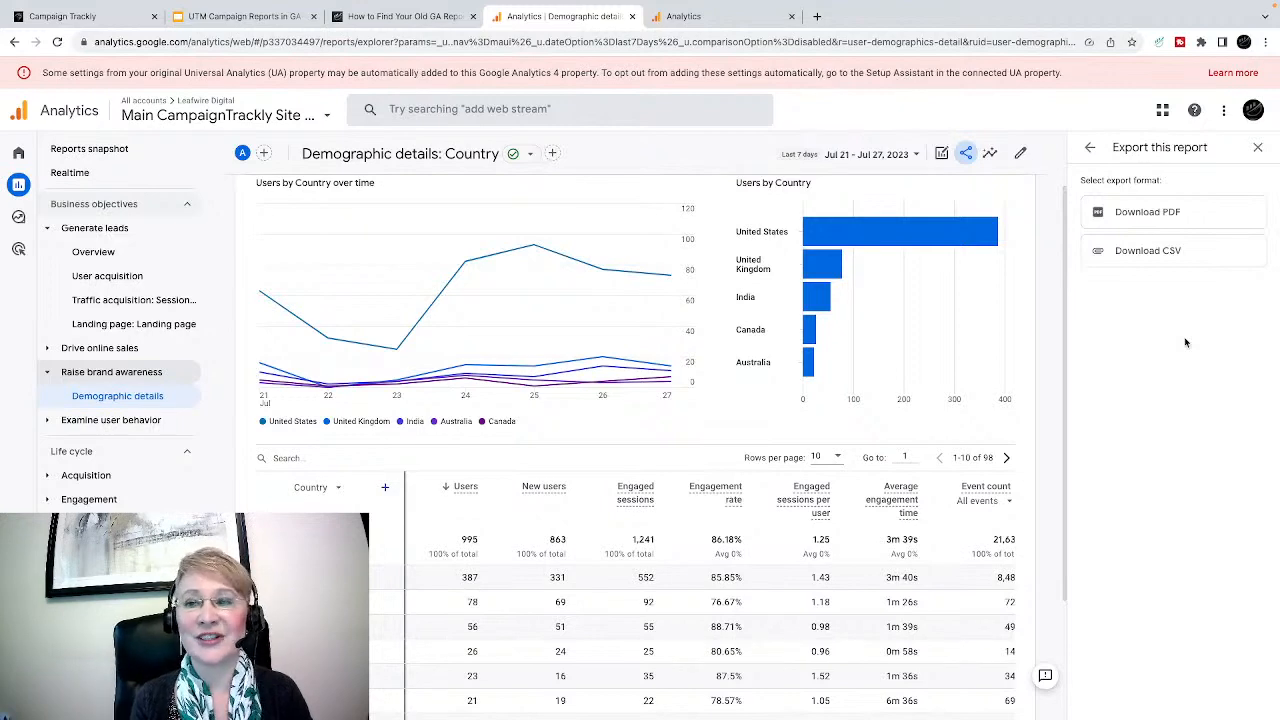
pyautogui.click(1090, 148)
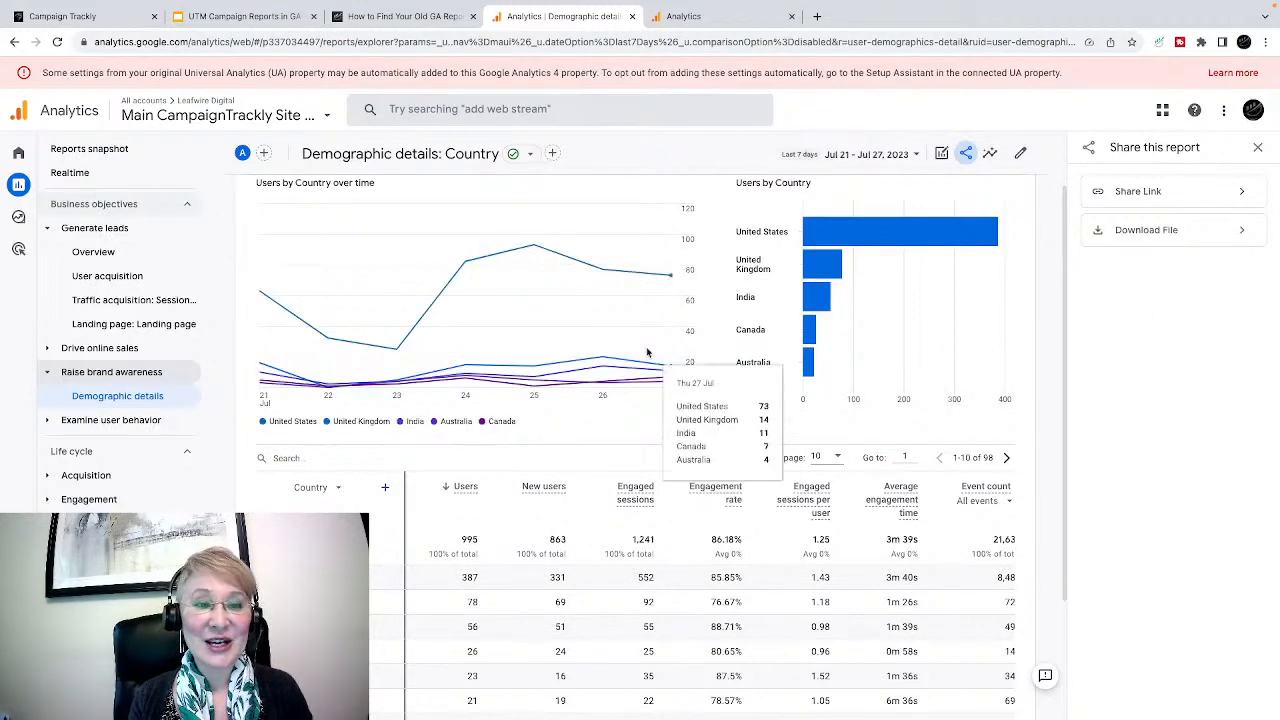
pyautogui.scroll(-2, 648, 357)
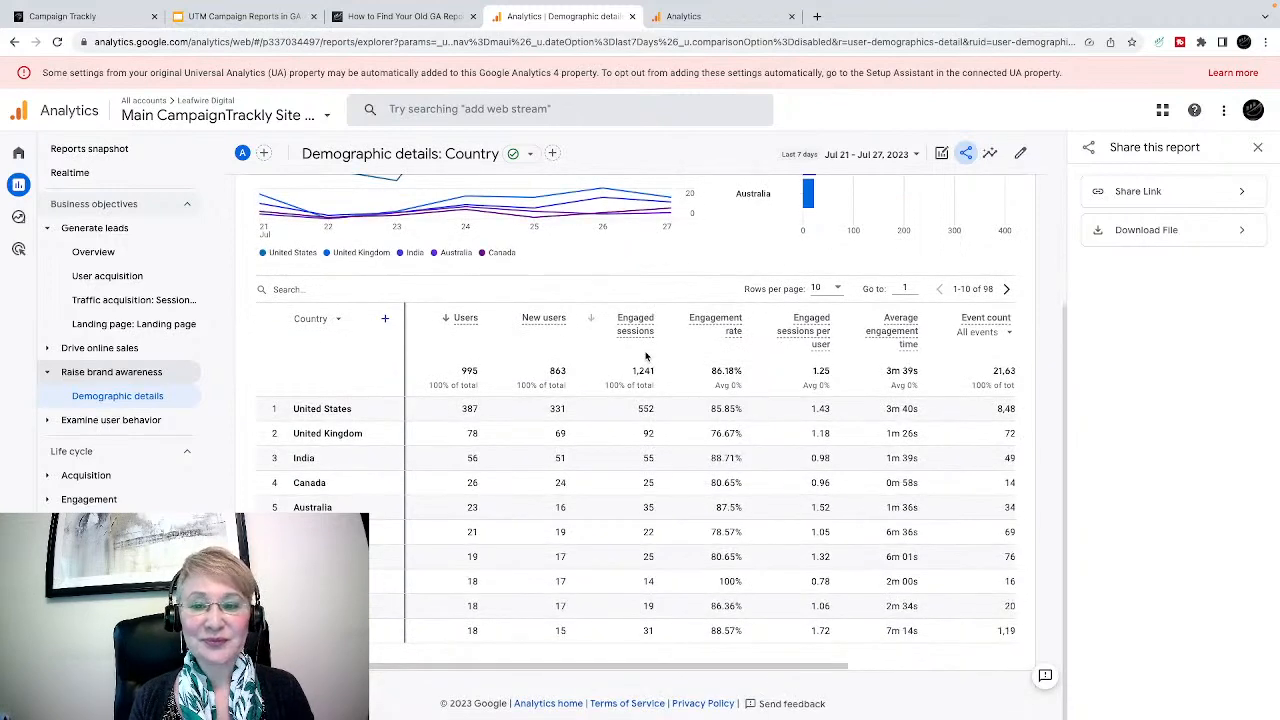
pyautogui.scroll(3, 646, 356)
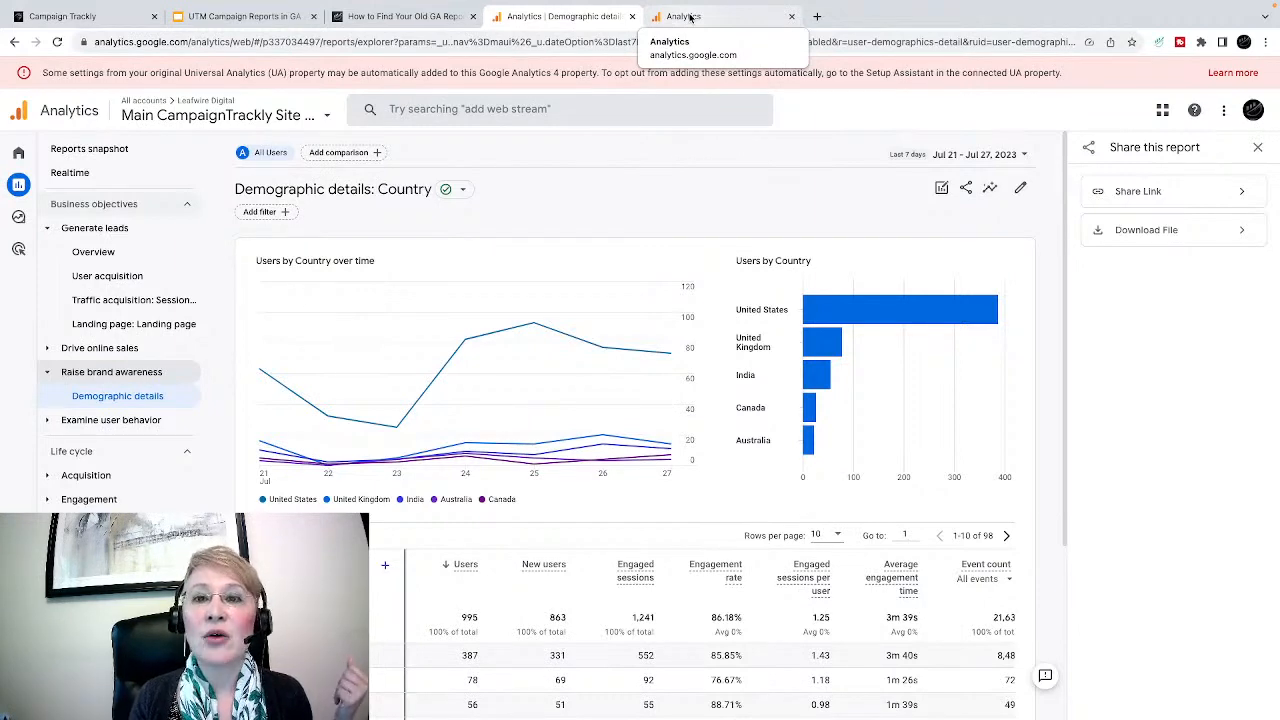
# Switch to the other Google Analytics page, leave the Google tag settings, and reopen the Main CampaignTrackly Site - GA4 web stream from Data Streams
pyautogui.click(690, 16)
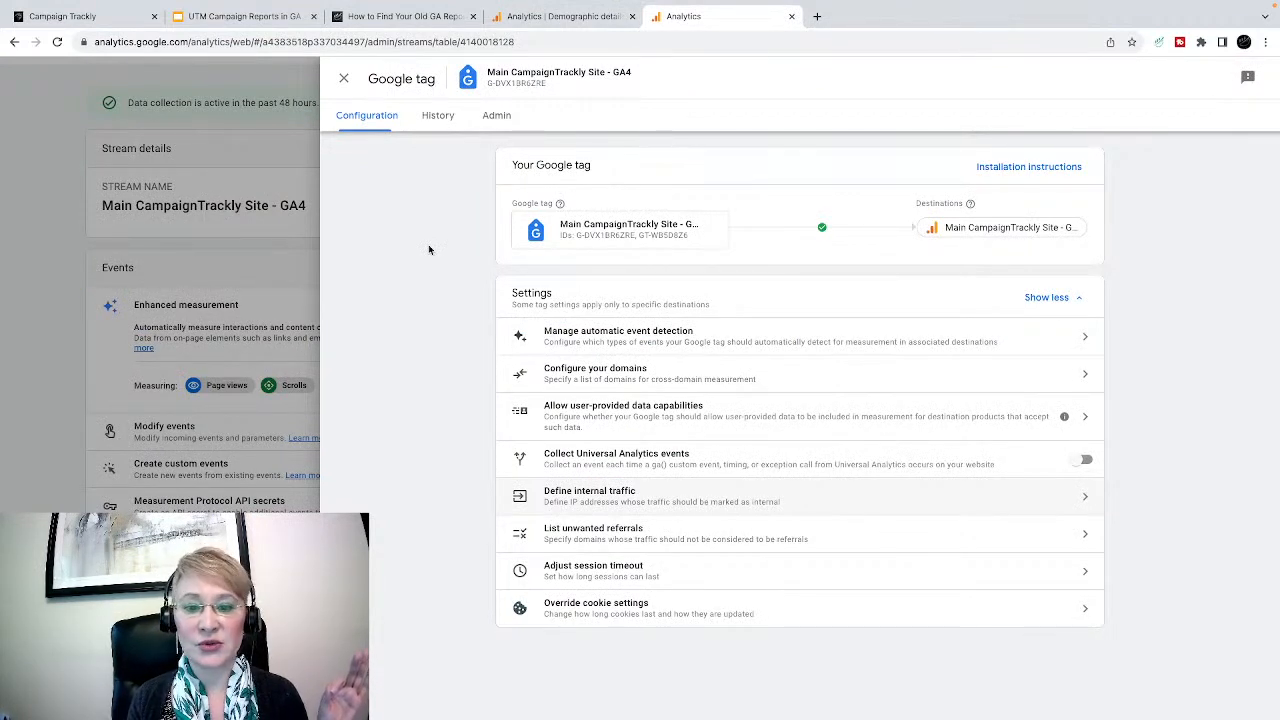
pyautogui.click(343, 80)
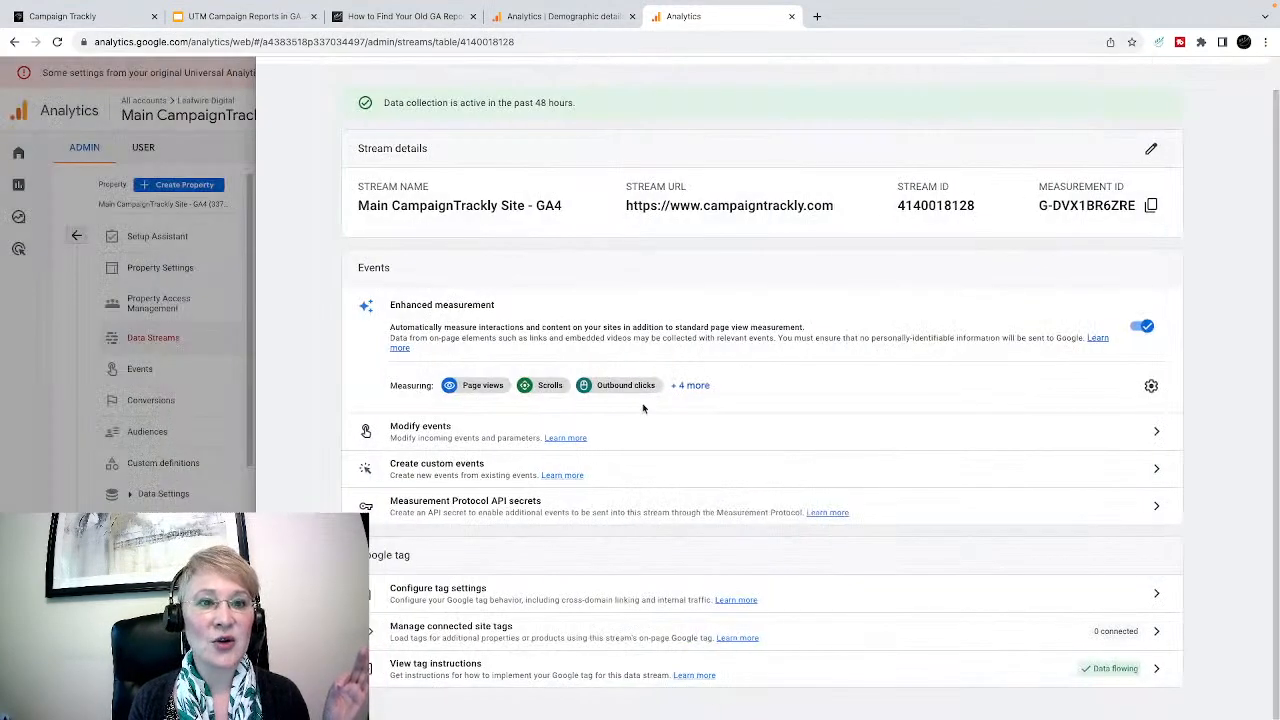
pyautogui.click(165, 340)
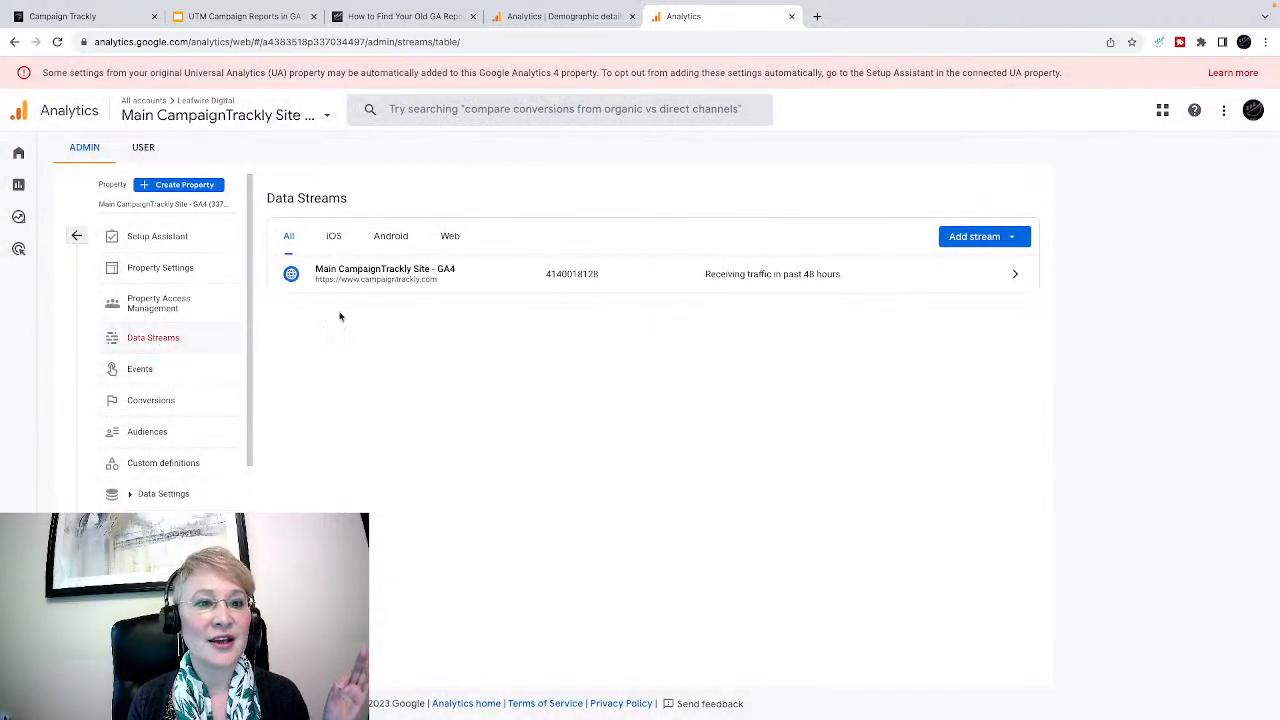
pyautogui.click(958, 279)
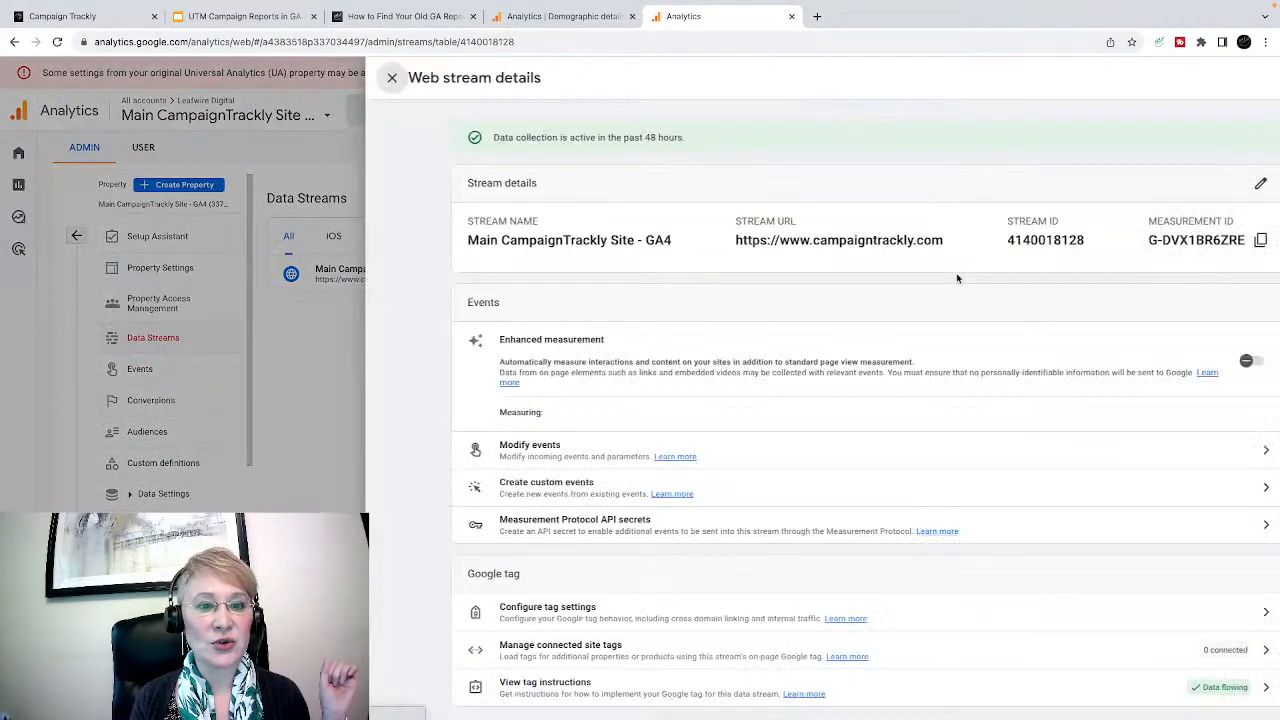
# Open the stream's Google tag configuration, show all its settings, and open Define internal traffic
pyautogui.scroll(-1, 915, 381)
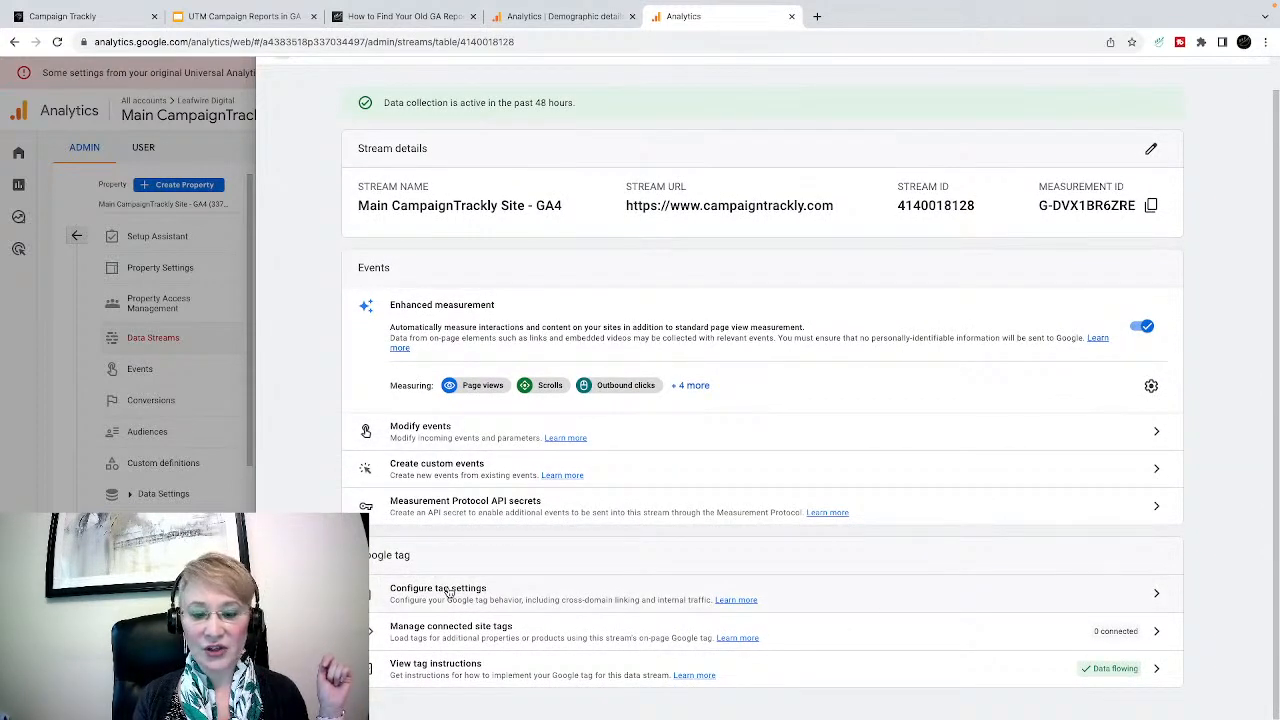
pyautogui.click(934, 598)
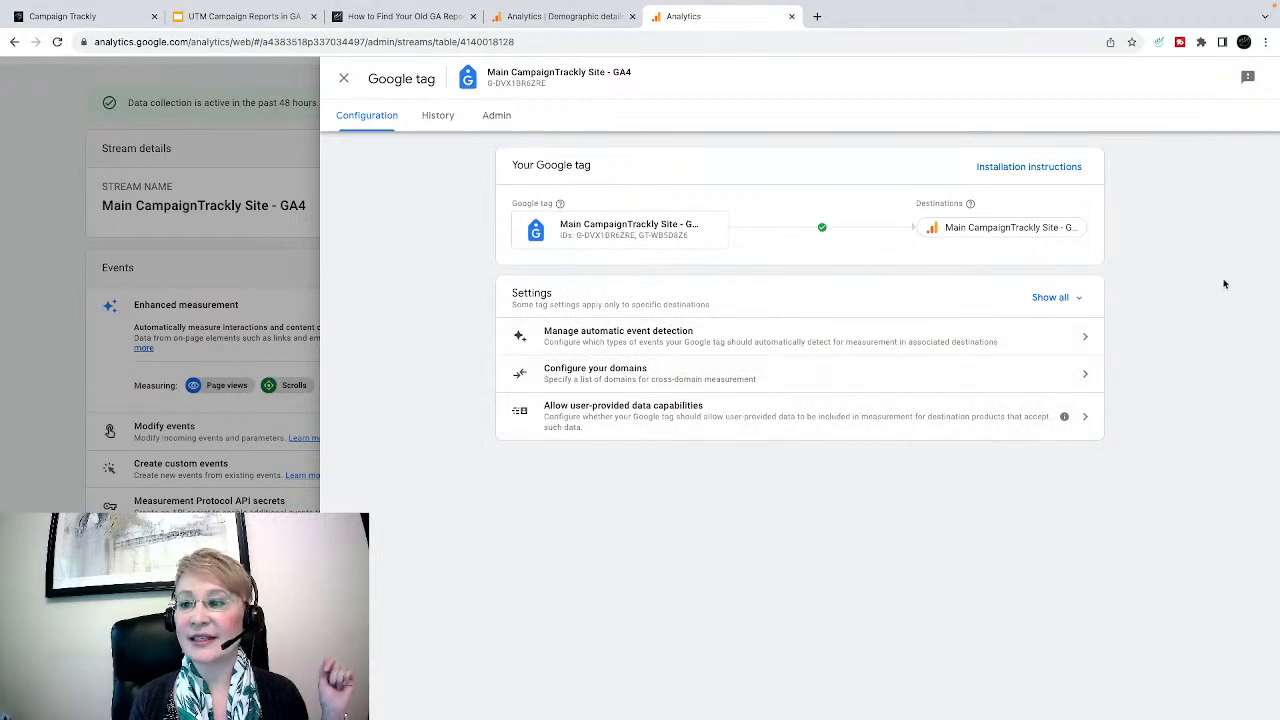
pyautogui.click(1045, 298)
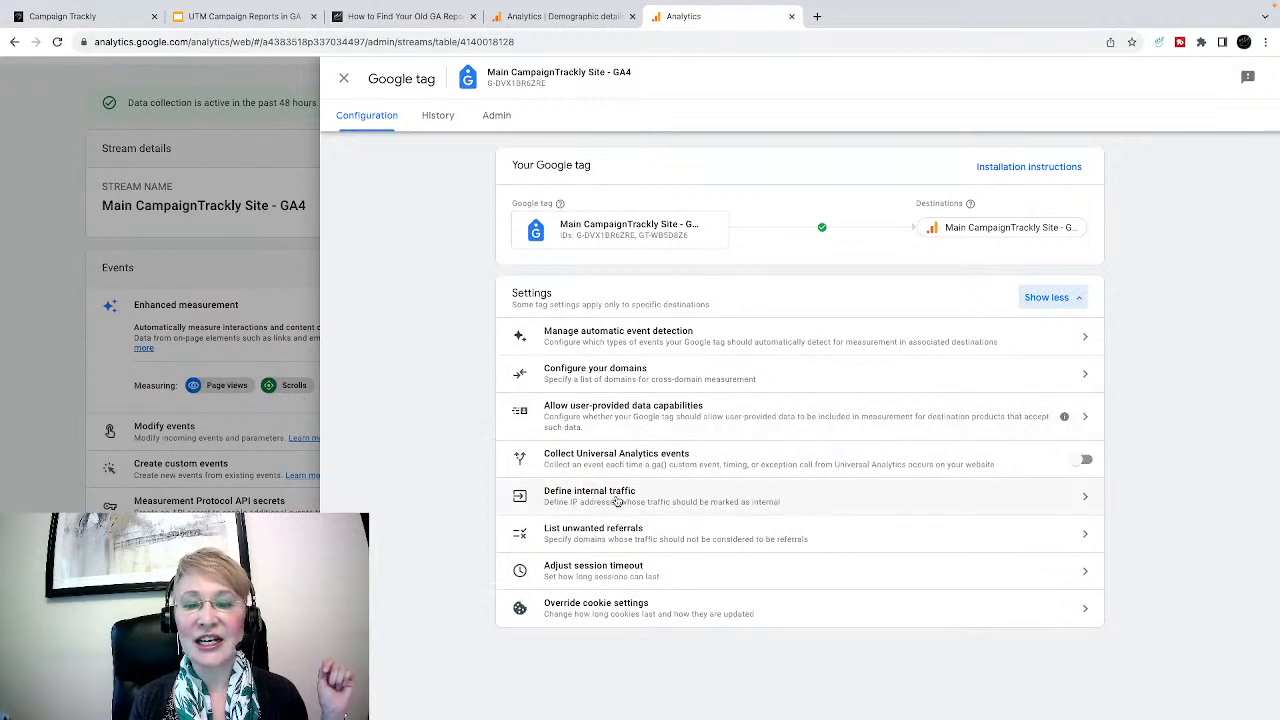
pyautogui.click(600, 497)
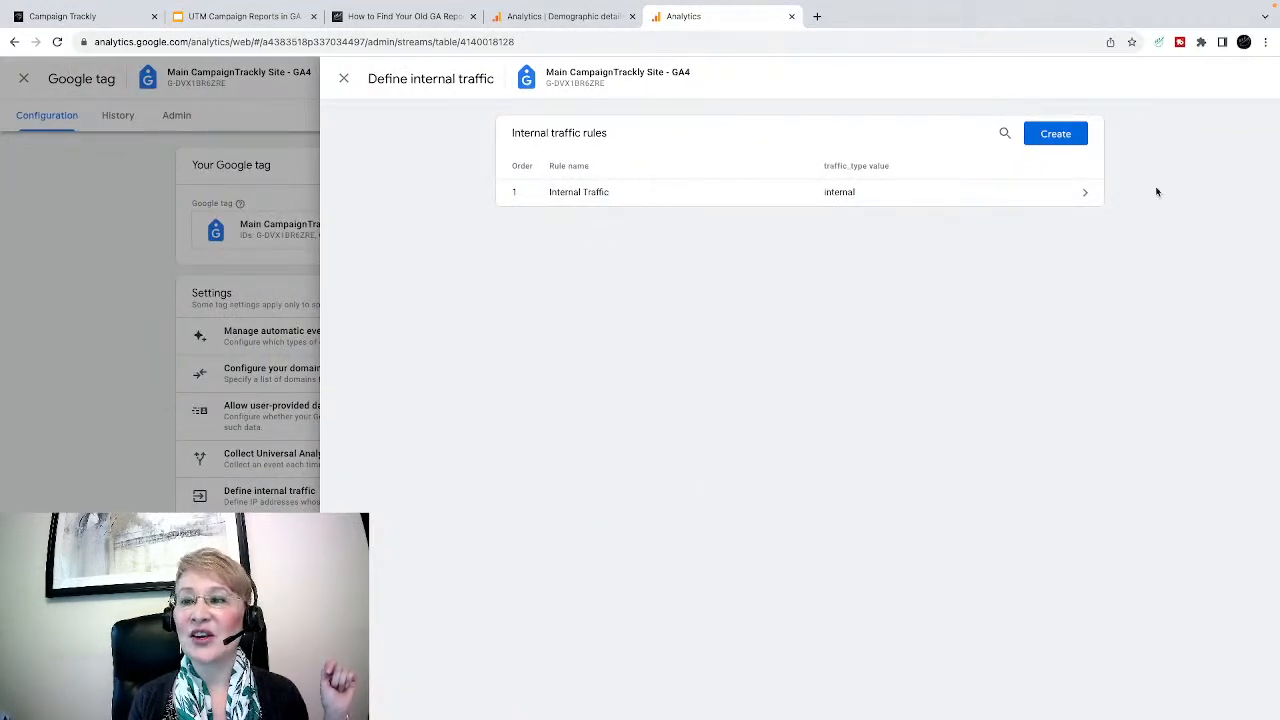
# Start a new internal traffic rule and name it "separate internal traffic"
pyautogui.click(1045, 140)
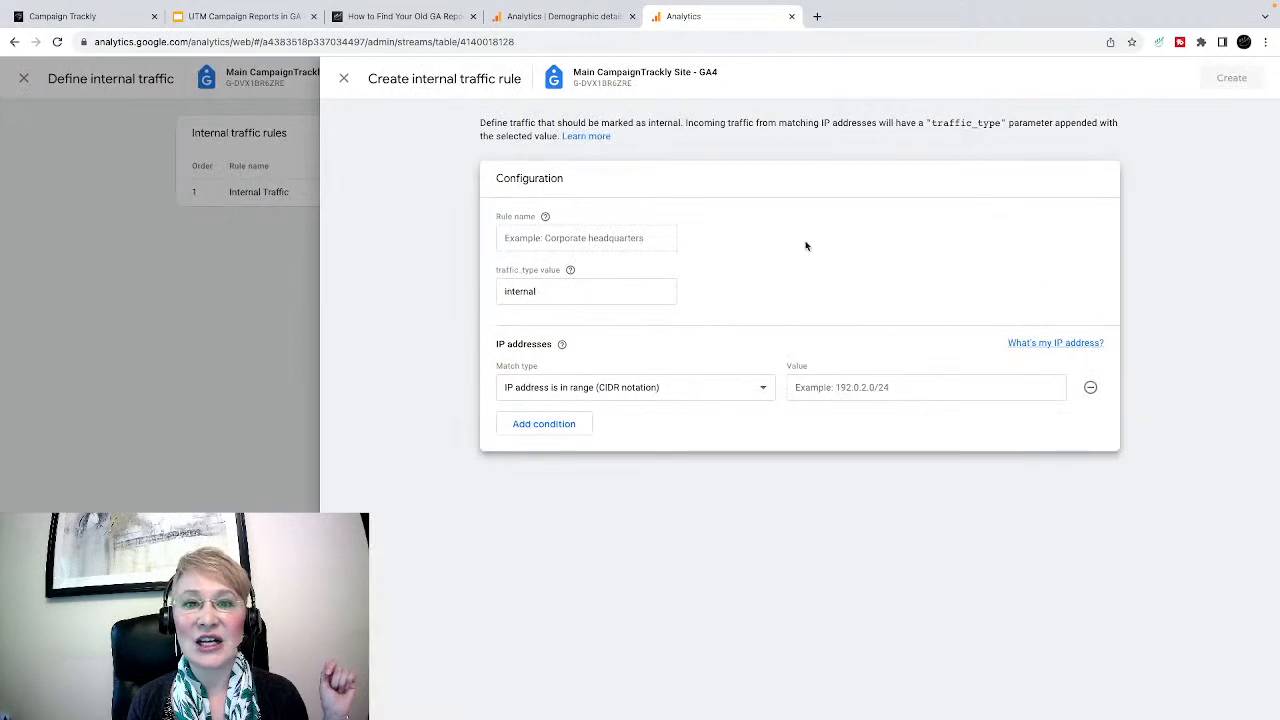
pyautogui.click(535, 240)
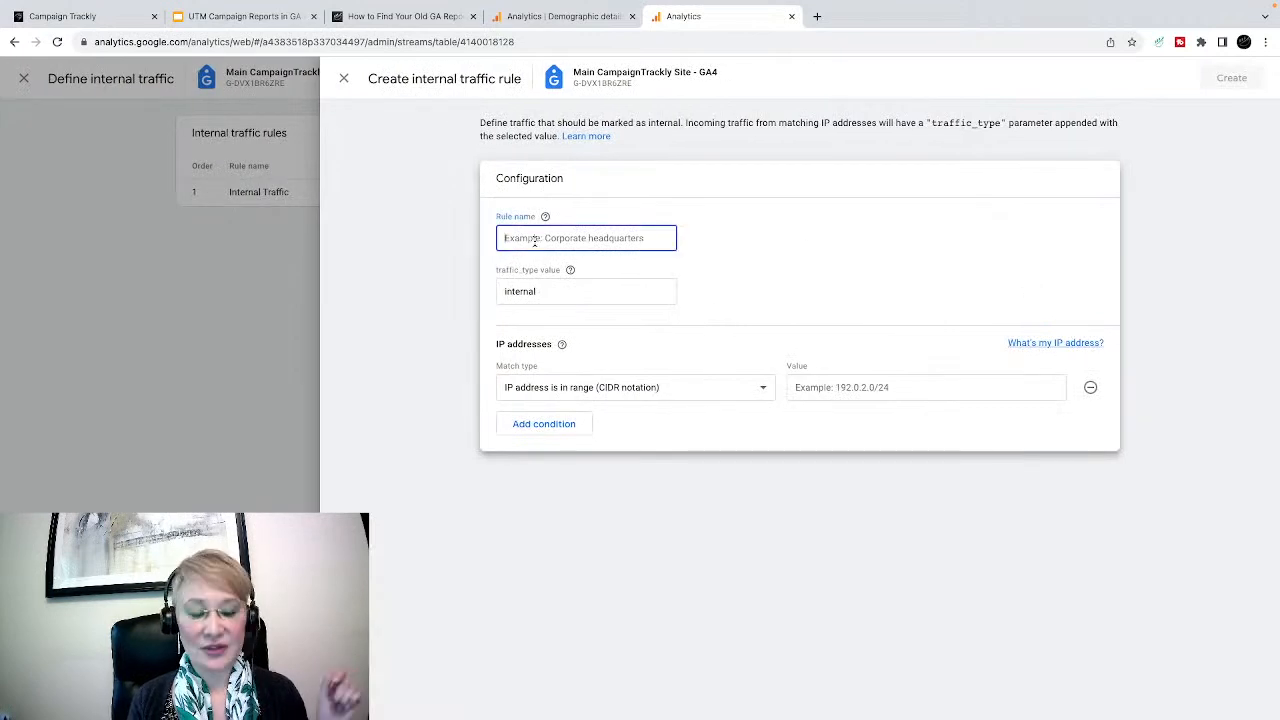
pyautogui.write('sepa')
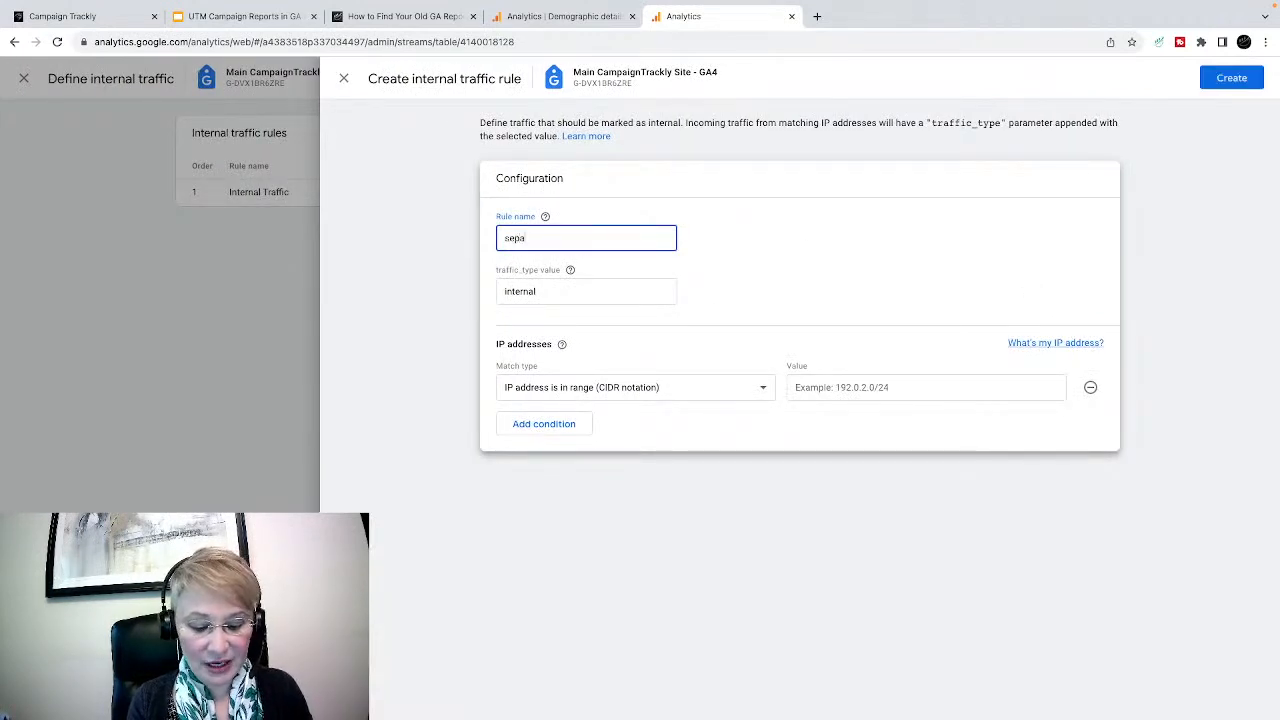
pyautogui.write('rate internal')
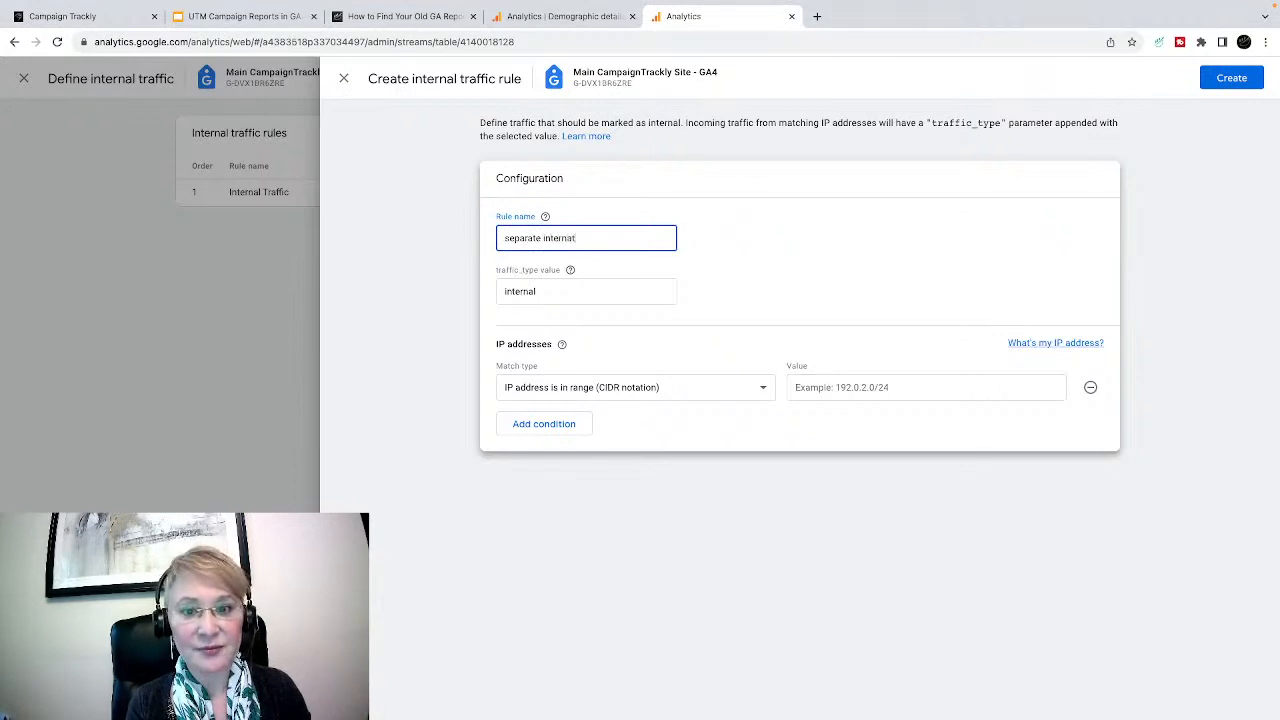
pyautogui.write(' traffic')
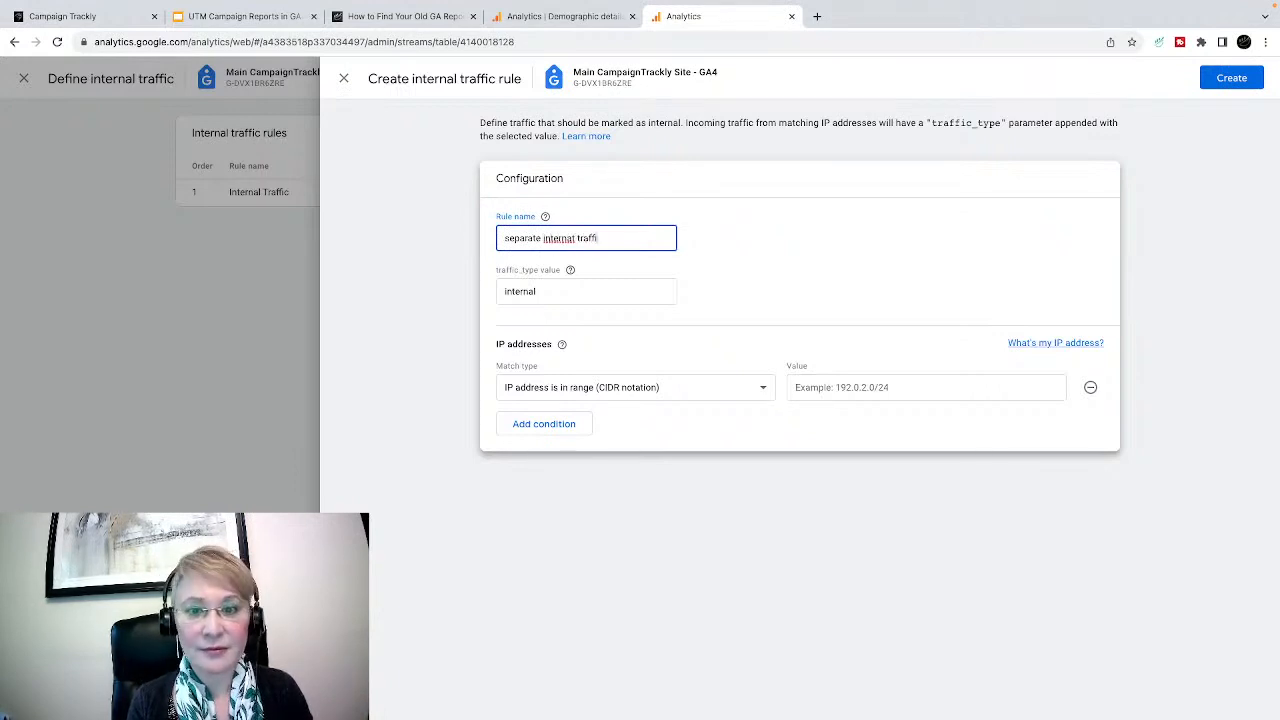
pyautogui.click(577, 238)
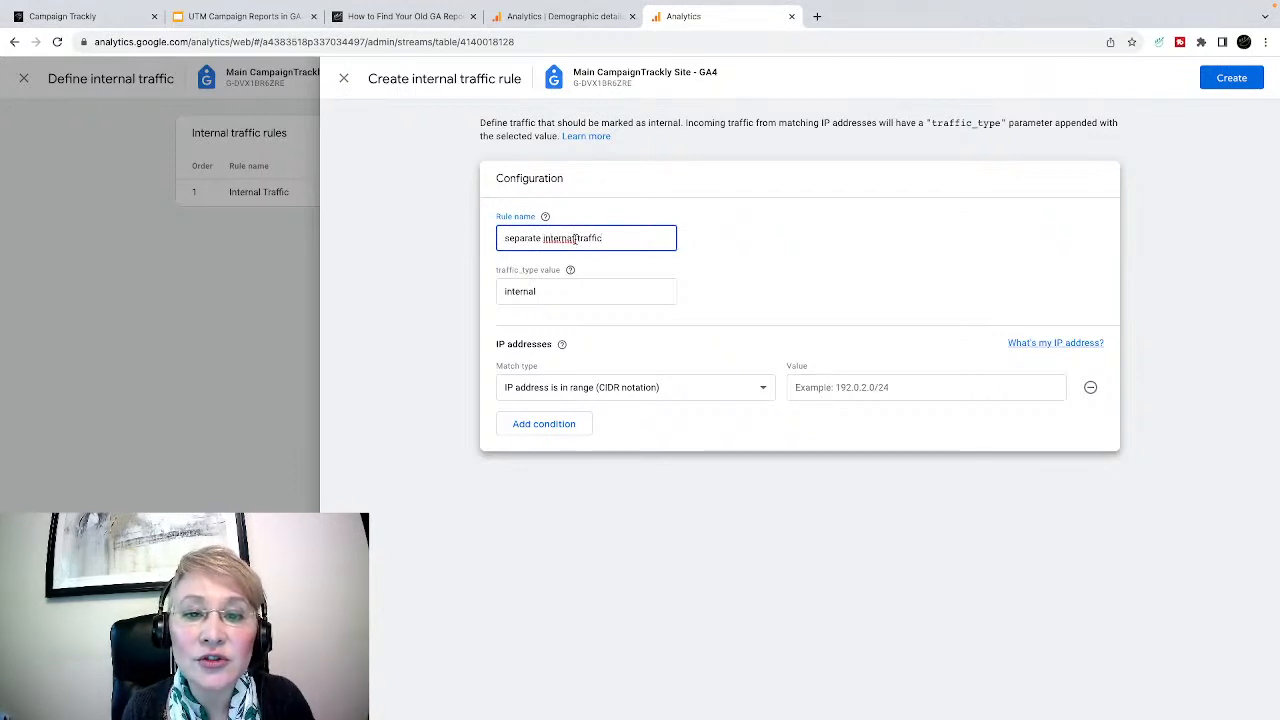
pyautogui.press('BackSpace')
pyautogui.write('l')
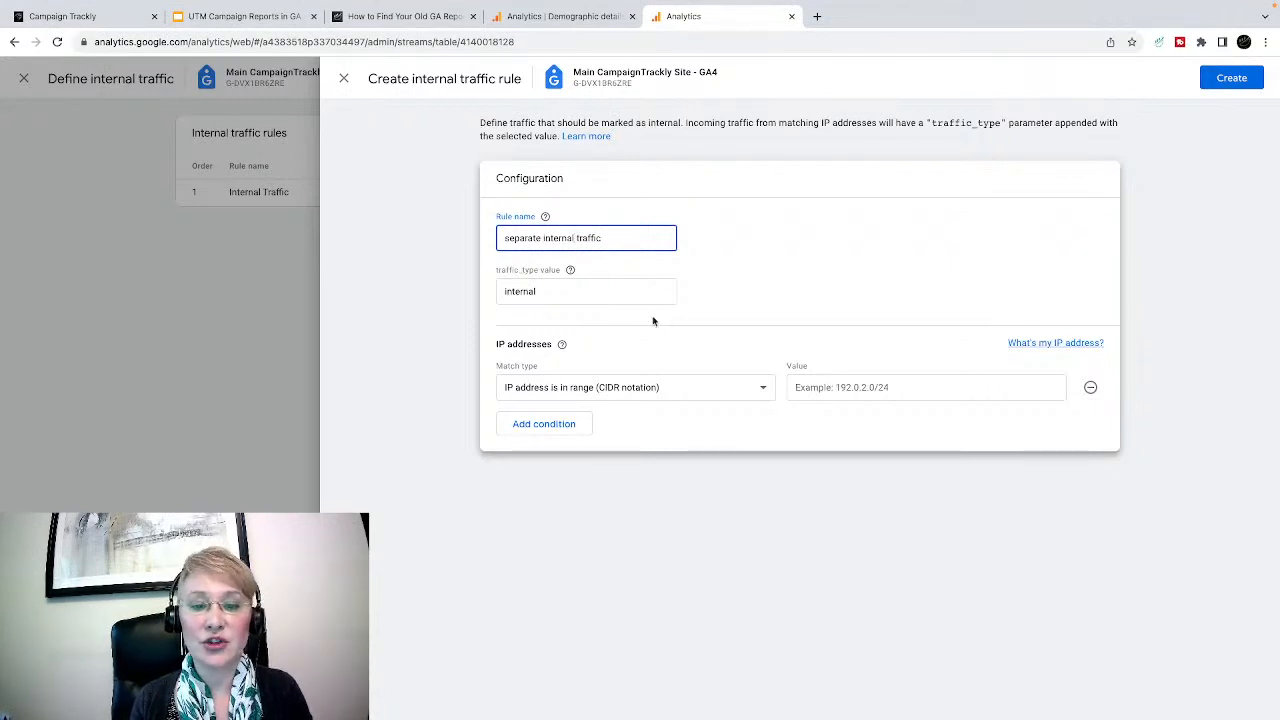
# Review the rule's IP address match types, discard the unsaved rule, and switch to the UTM Campaign Reports in GA 4 presentation
pyautogui.click(762, 389)
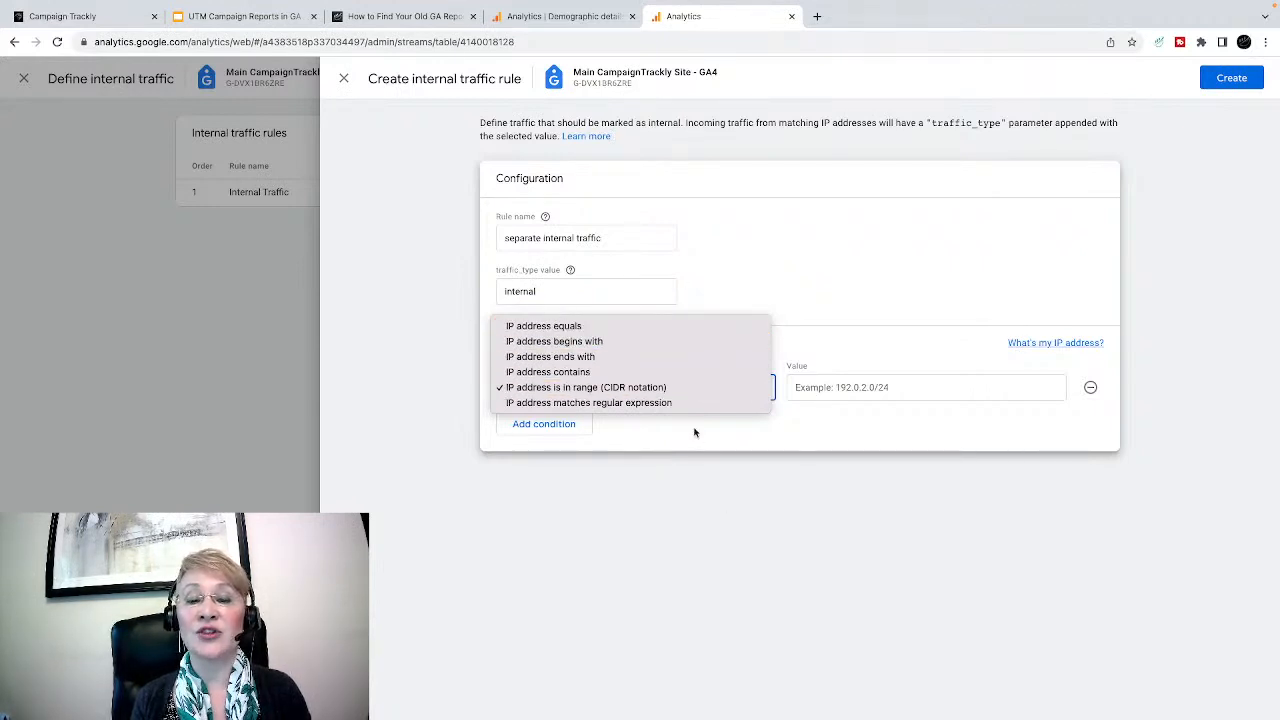
pyautogui.click(860, 391)
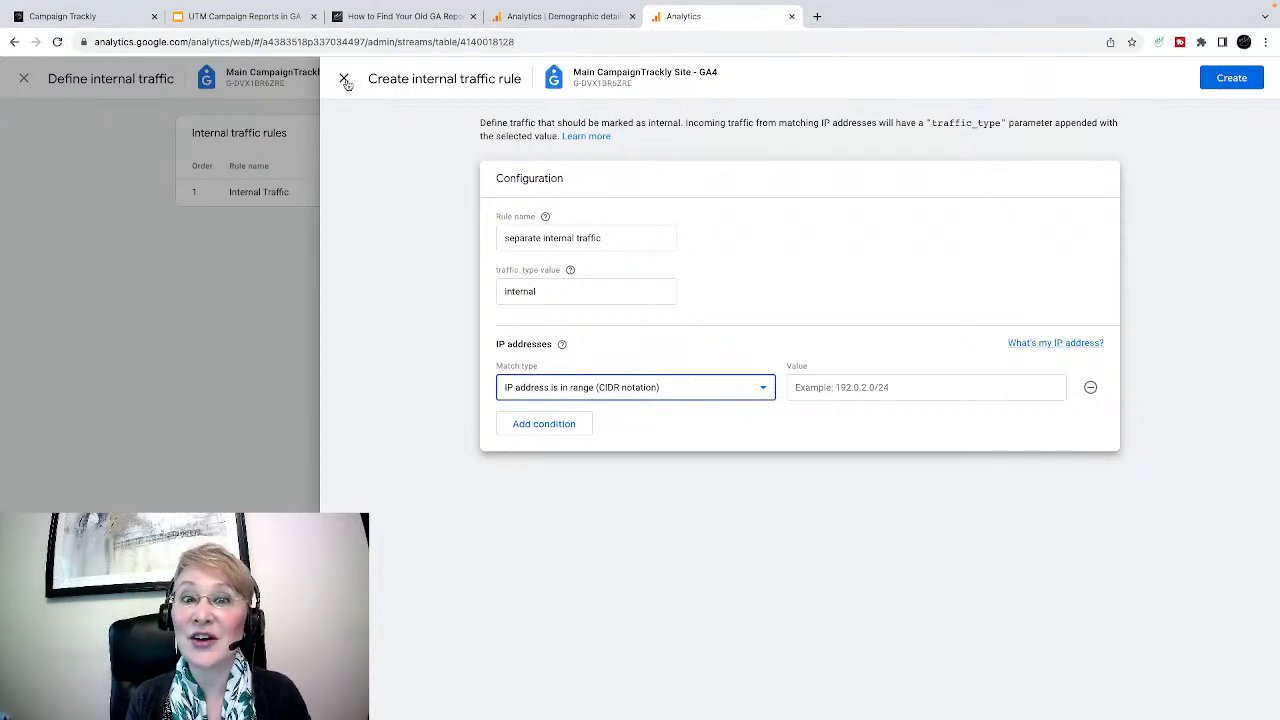
pyautogui.click(343, 80)
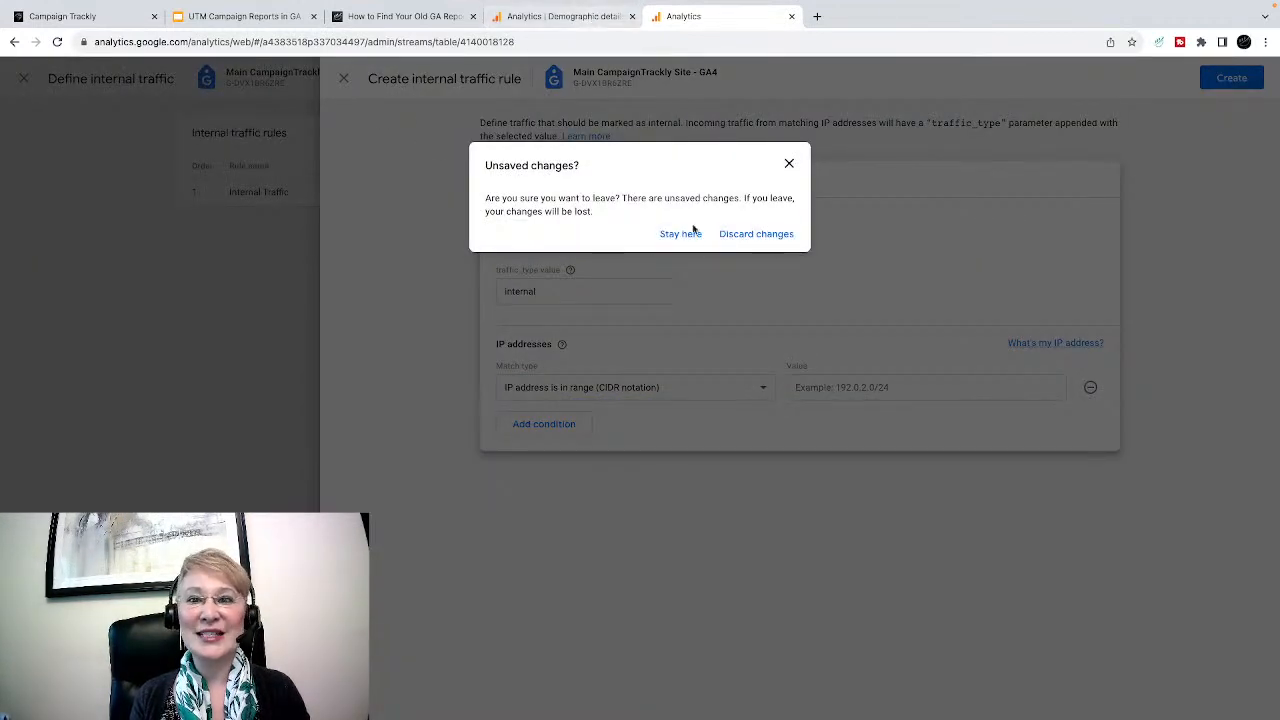
pyautogui.click(742, 236)
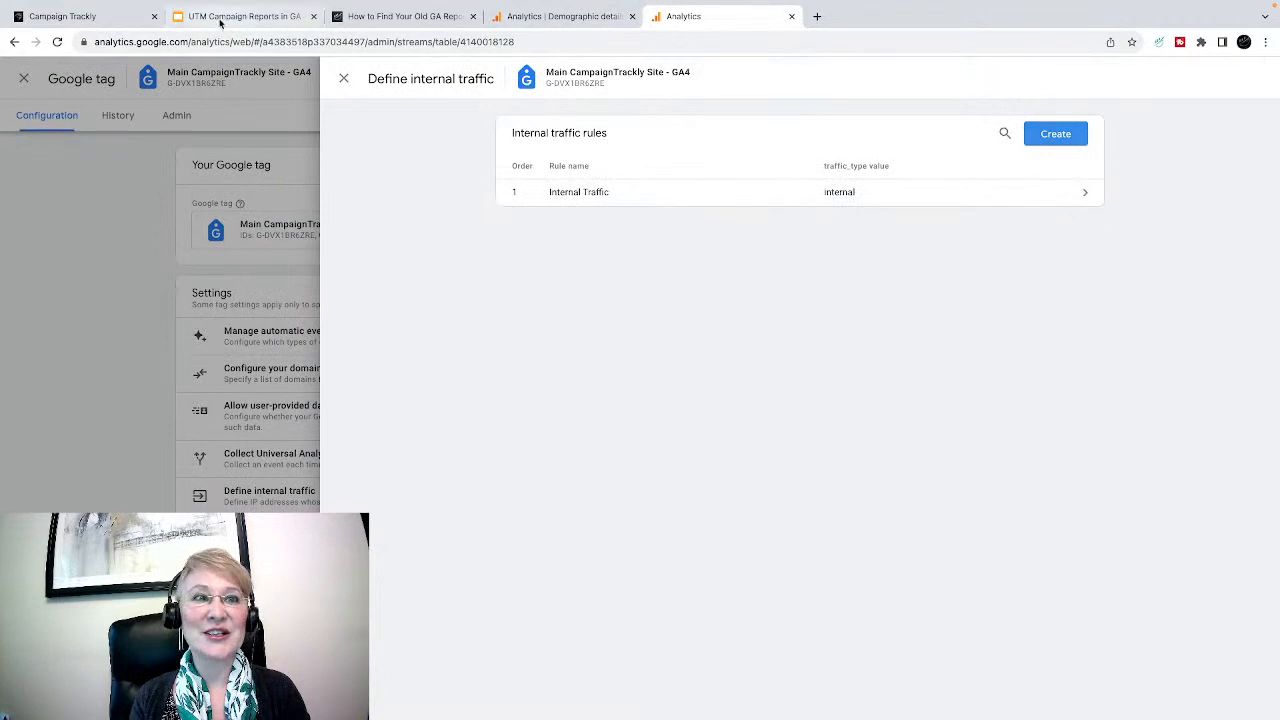
pyautogui.click(217, 18)
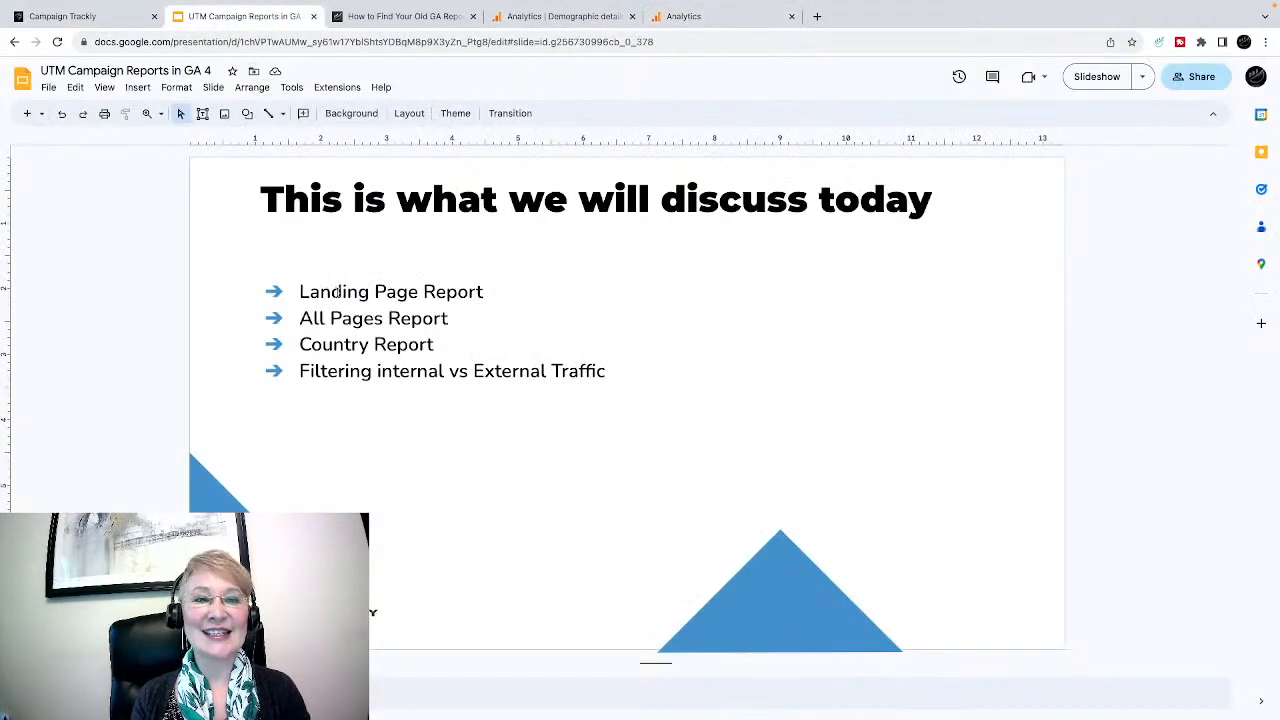